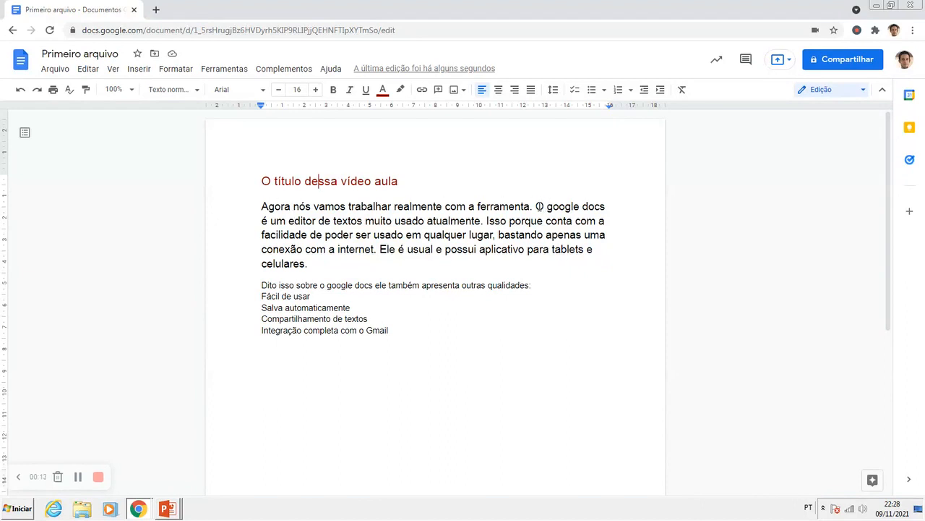
Center the title line "O título dessa vídeo aula" on the page
left_click_drag(538, 206, 594, 251)
left_click(513, 249)
left_click_drag(261, 181, 306, 181)
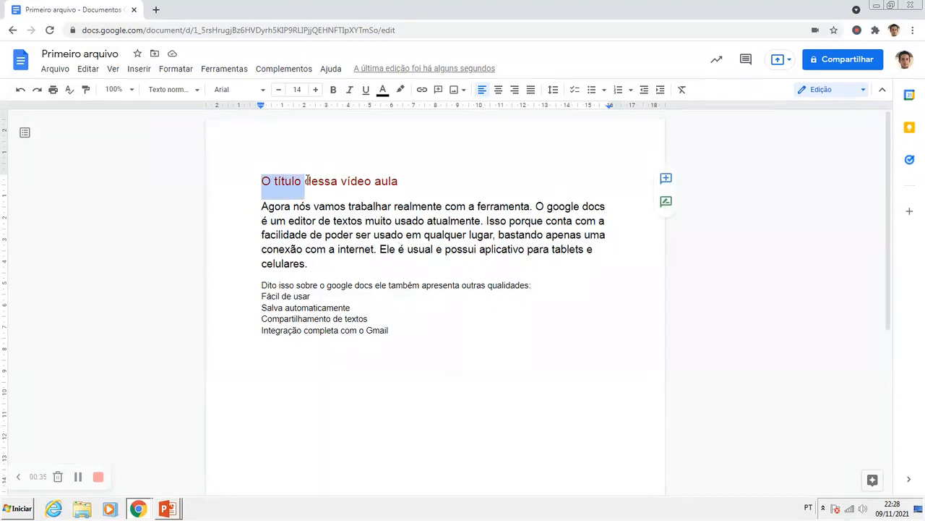
left_click(334, 207)
left_click_drag(262, 181, 393, 193)
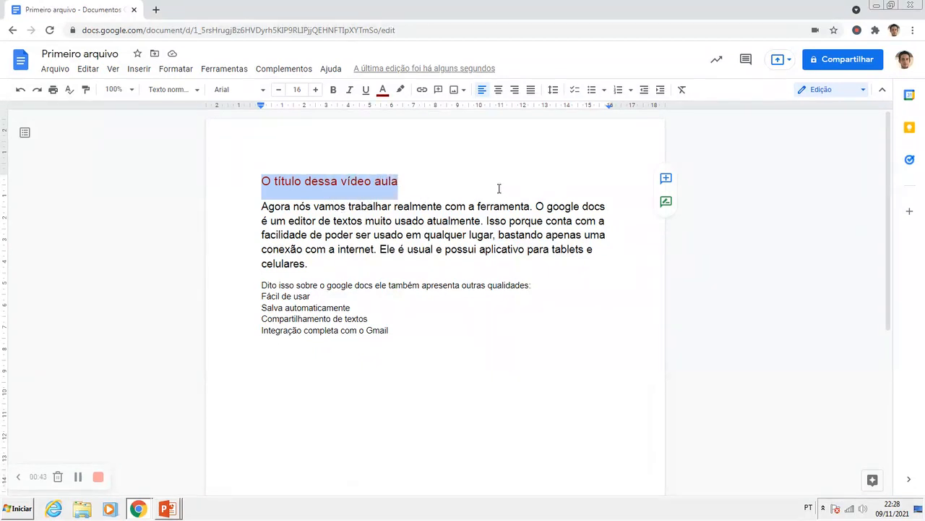
left_click(498, 92)
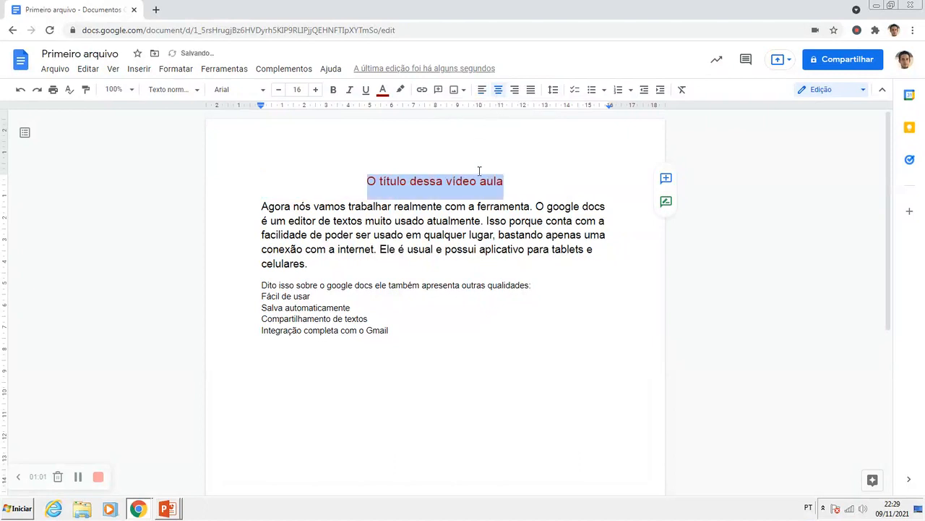
key("Left")
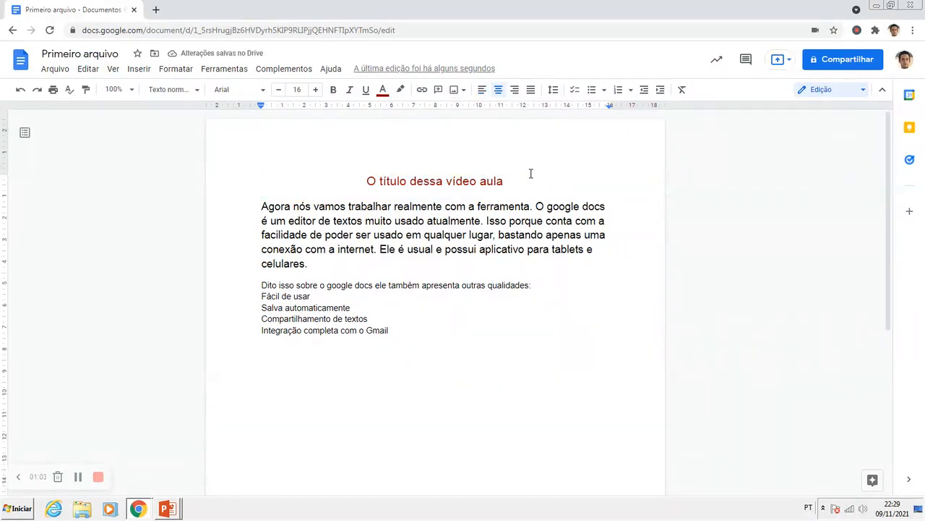
left_click(424, 181)
Try right alignment on the first body paragraph and return it to left alignment
left_click_drag(262, 208, 309, 264)
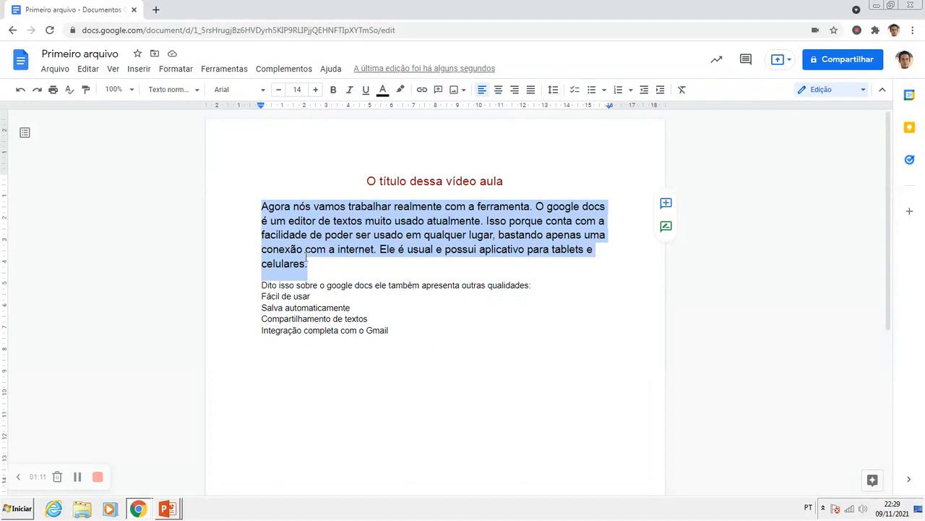
left_click(514, 90)
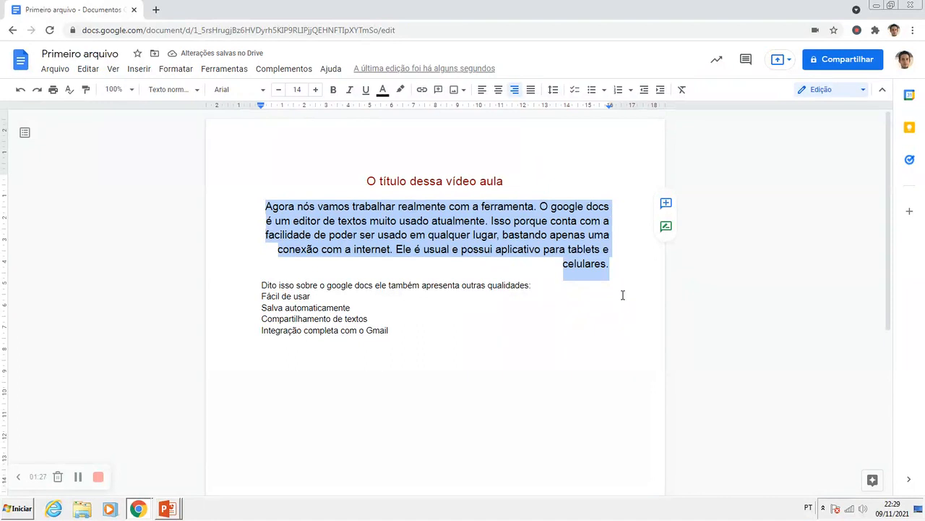
left_click(483, 91)
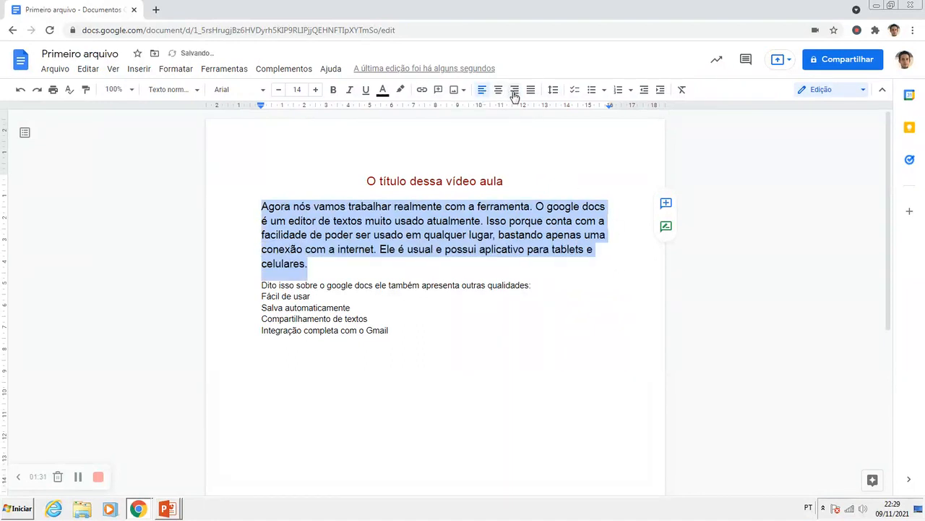
left_click(514, 91)
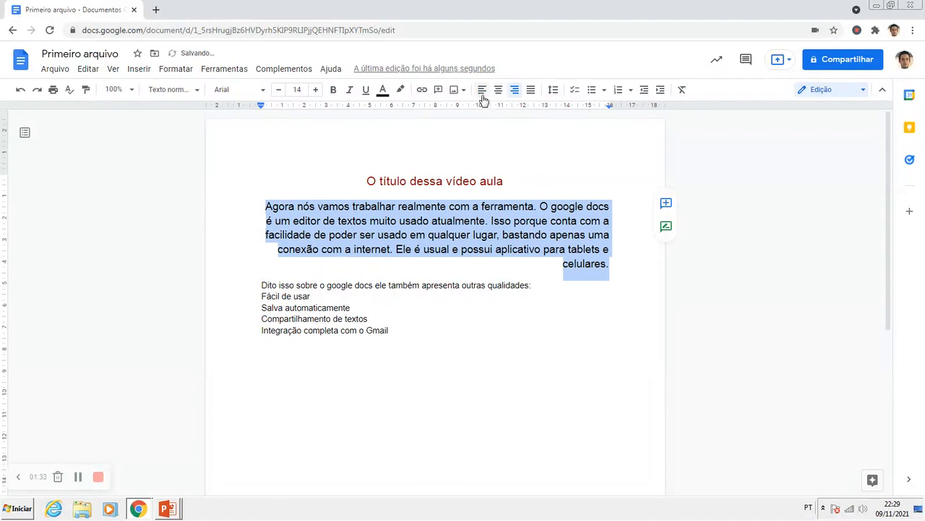
left_click(482, 91)
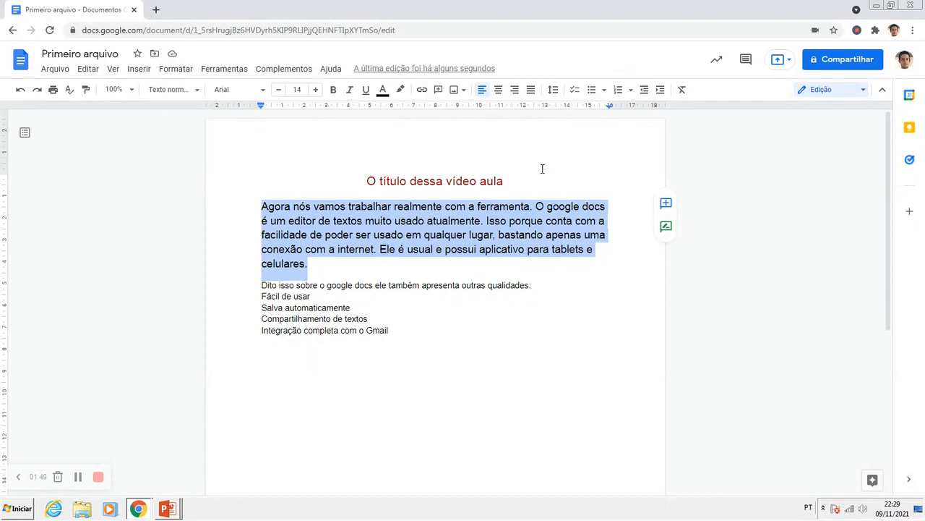
Justify the paragraph beginning "Agora nós vamos trabalhar" and set it back to left alignment
left_click(531, 90)
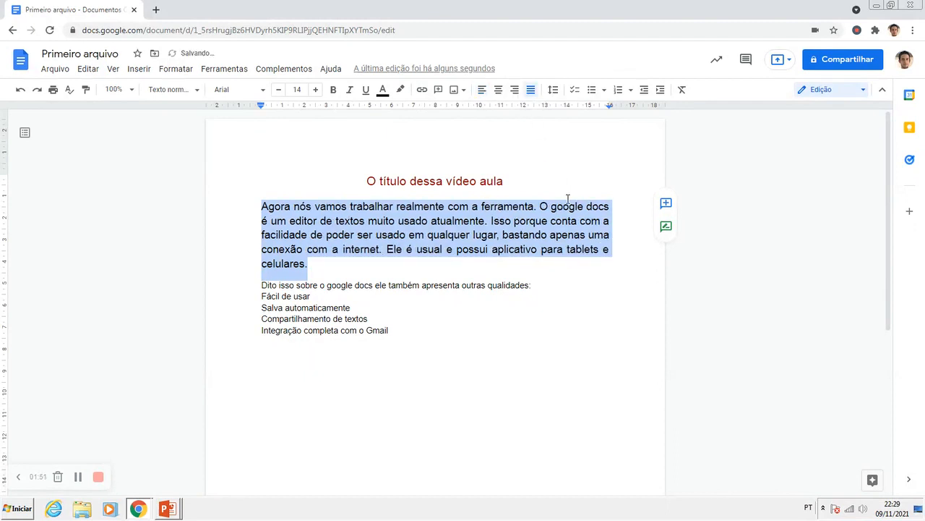
left_click(611, 212)
left_click(610, 249)
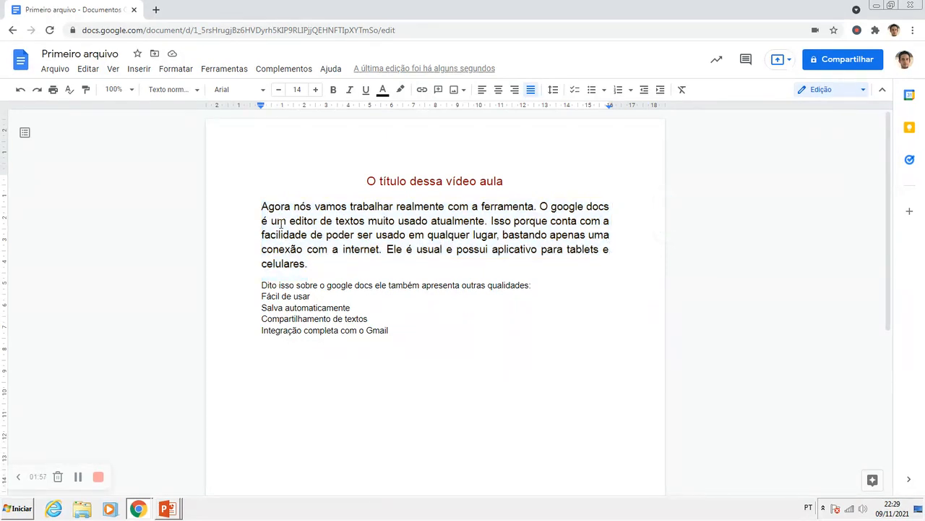
left_click_drag(261, 207, 308, 271)
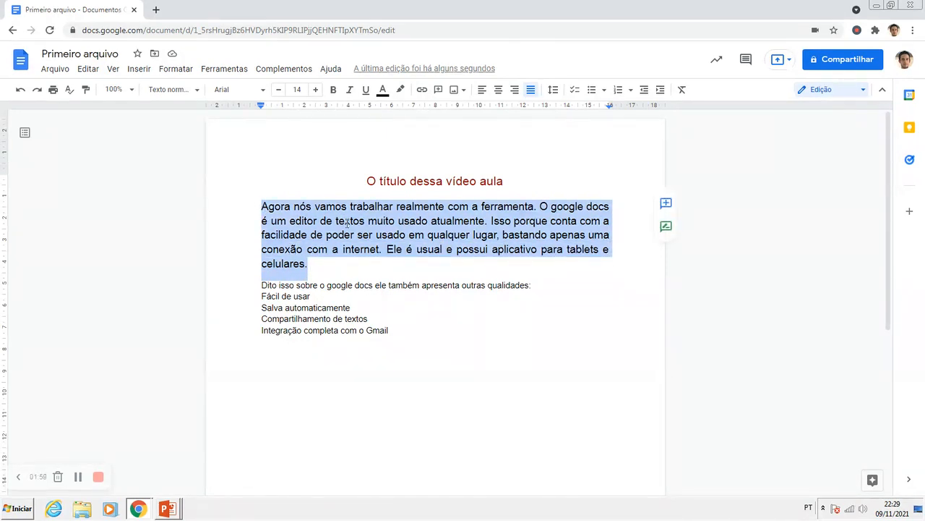
left_click(482, 88)
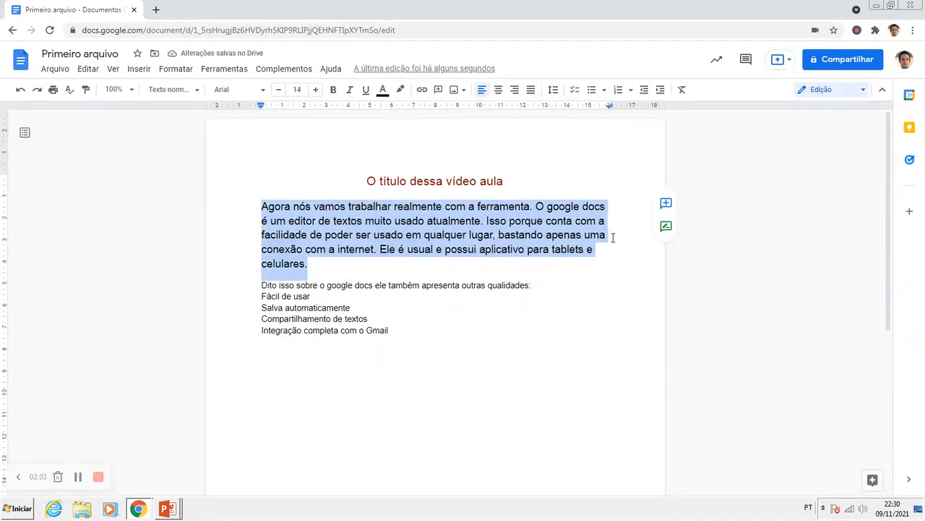
Switch the first body paragraph between justified and left alignment twice, finishing with left alignment and the text deselected
left_click(531, 89)
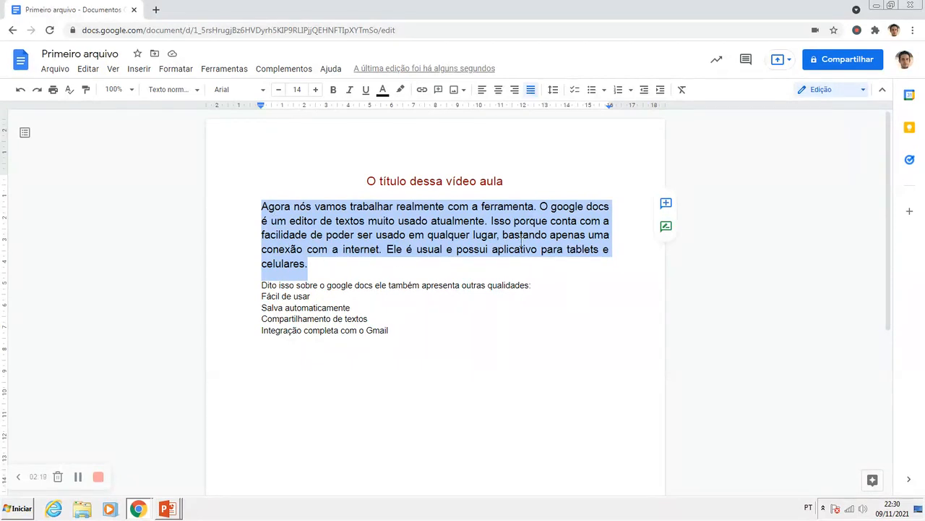
left_click(482, 90)
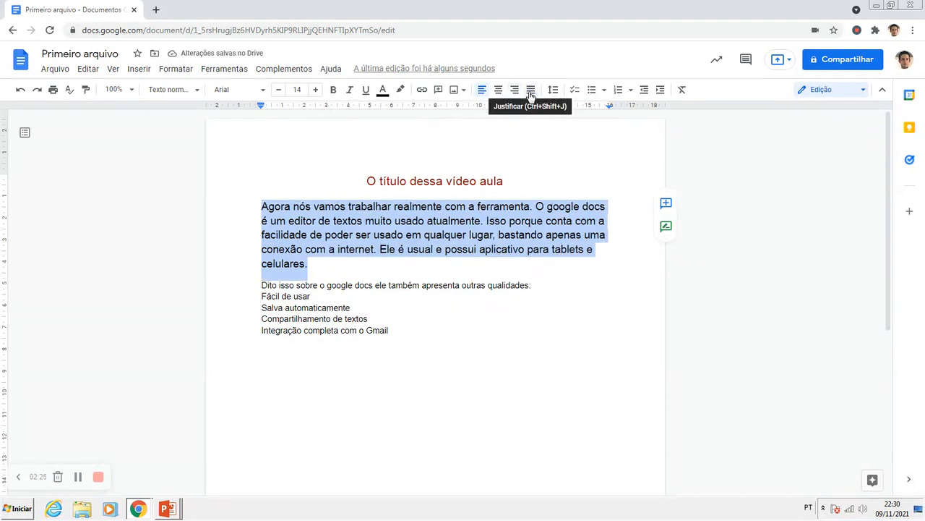
left_click(531, 92)
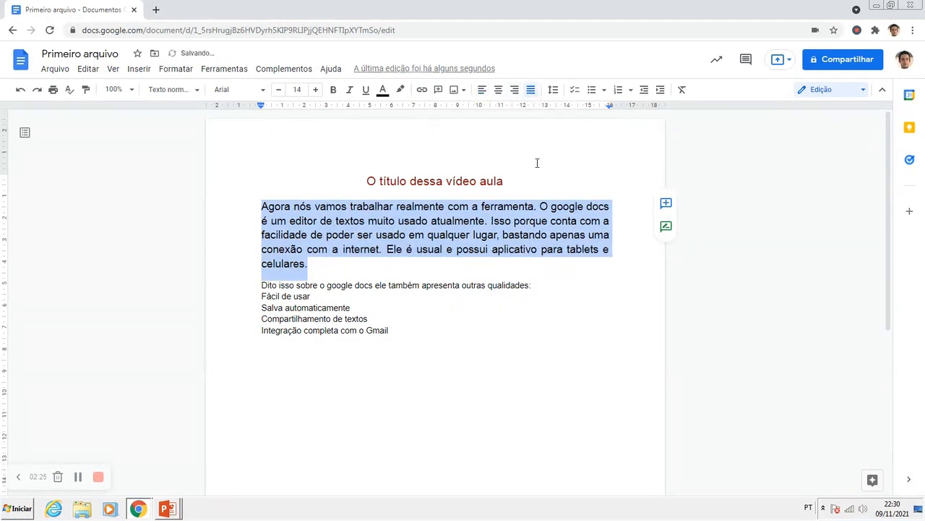
left_click(483, 90)
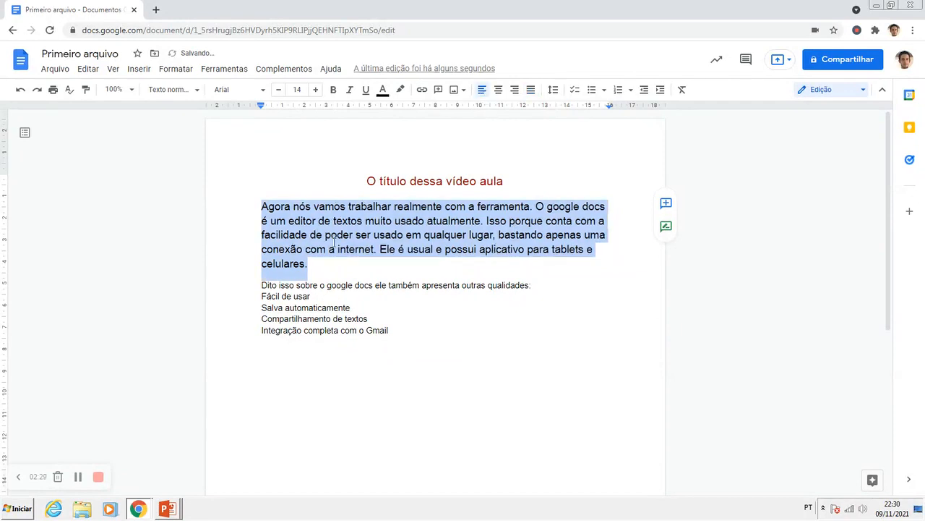
left_click(276, 240)
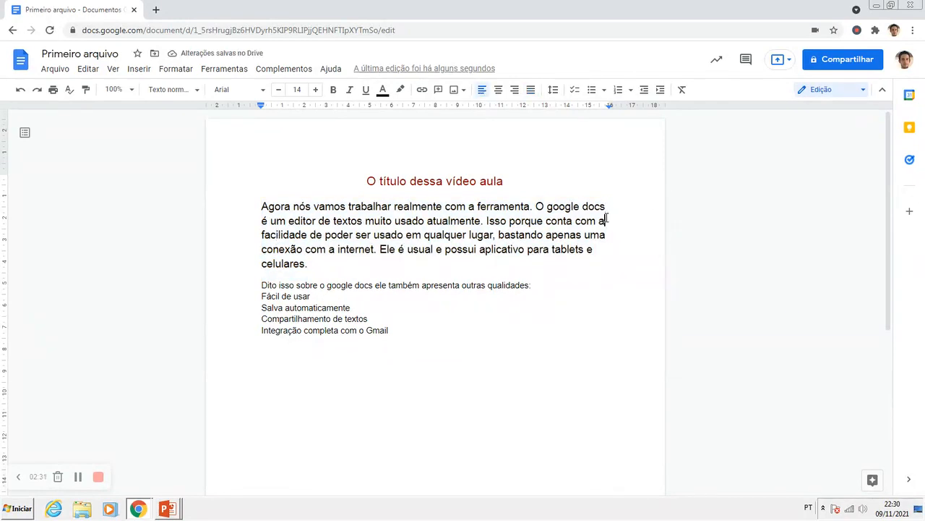
left_click(605, 236)
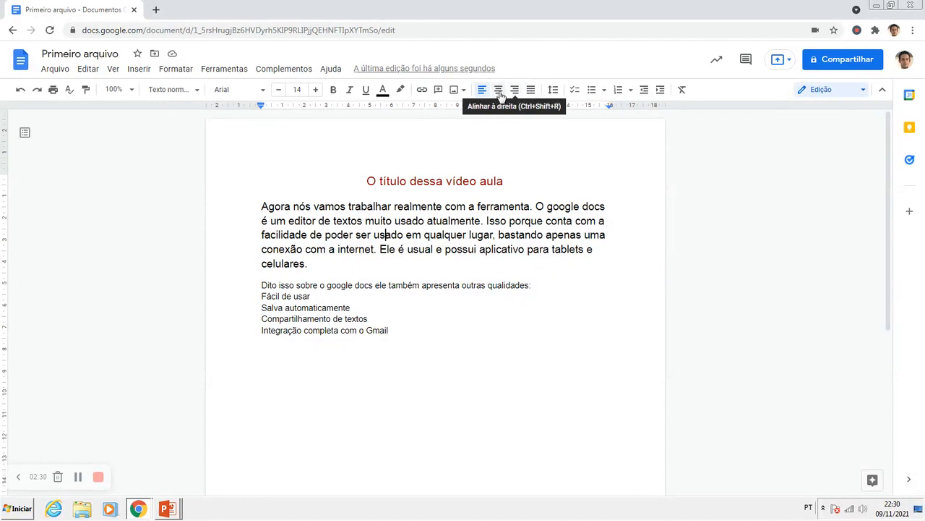
left_click(361, 235)
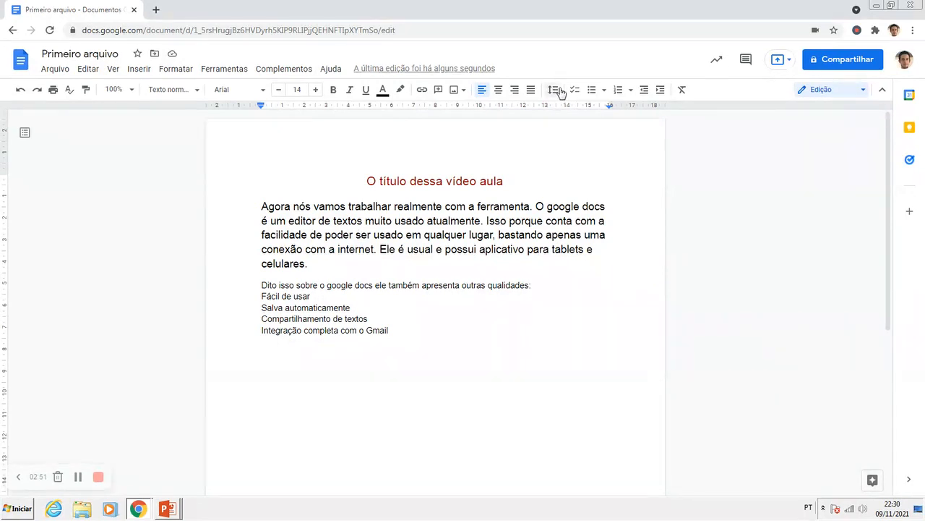
Try single line spacing (Simples) on the first body paragraph and restore it to 1,15
left_click_drag(313, 264, 262, 209)
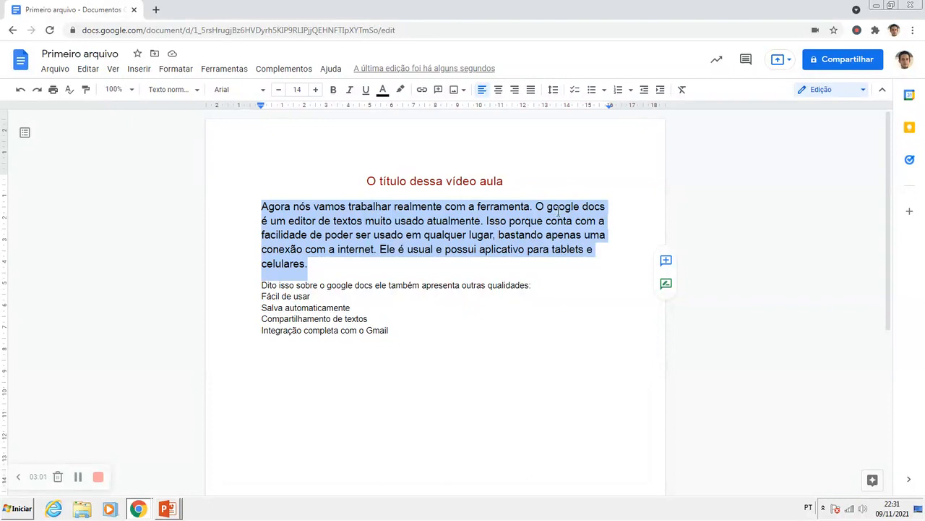
left_click(553, 90)
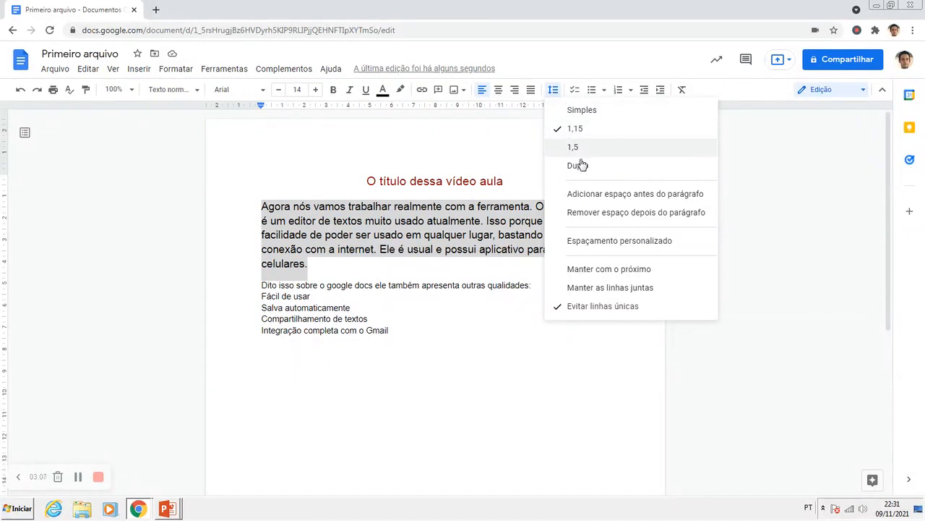
left_click(571, 114)
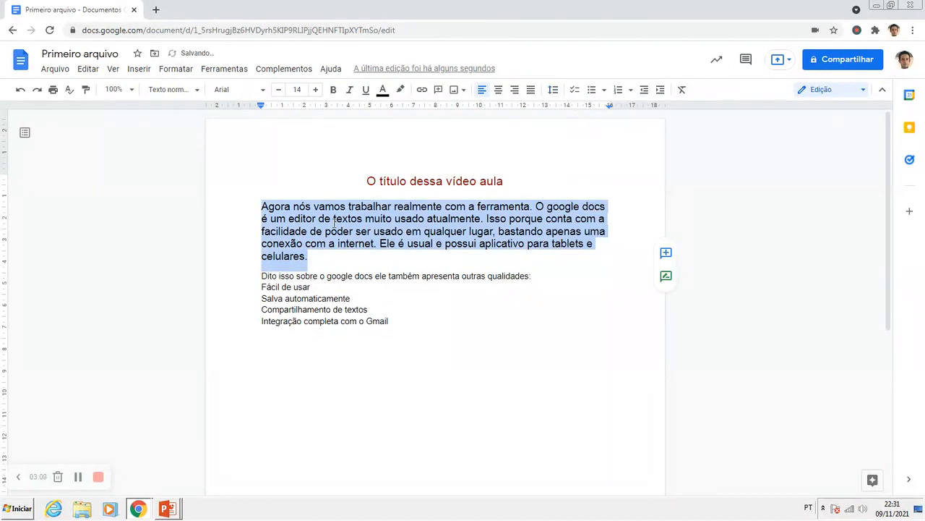
left_click(553, 90)
left_click(573, 130)
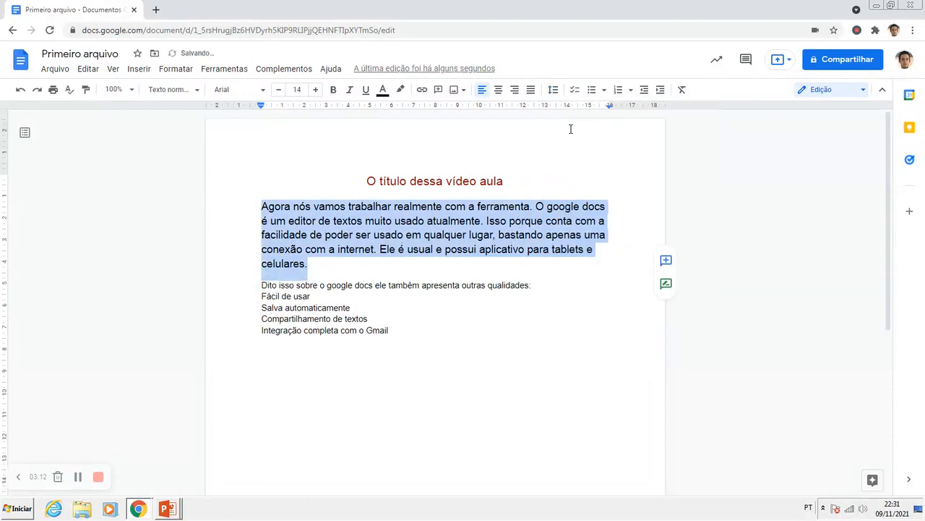
left_click(553, 94)
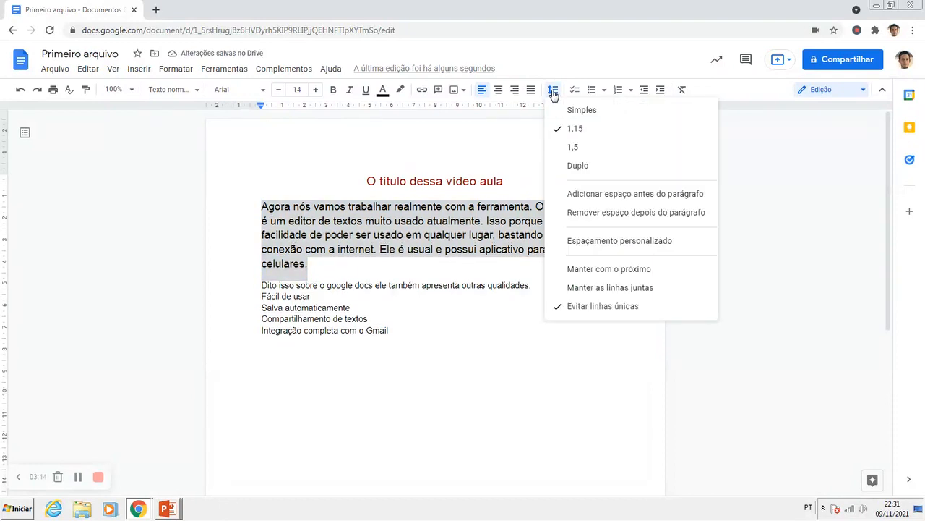
left_click(414, 207)
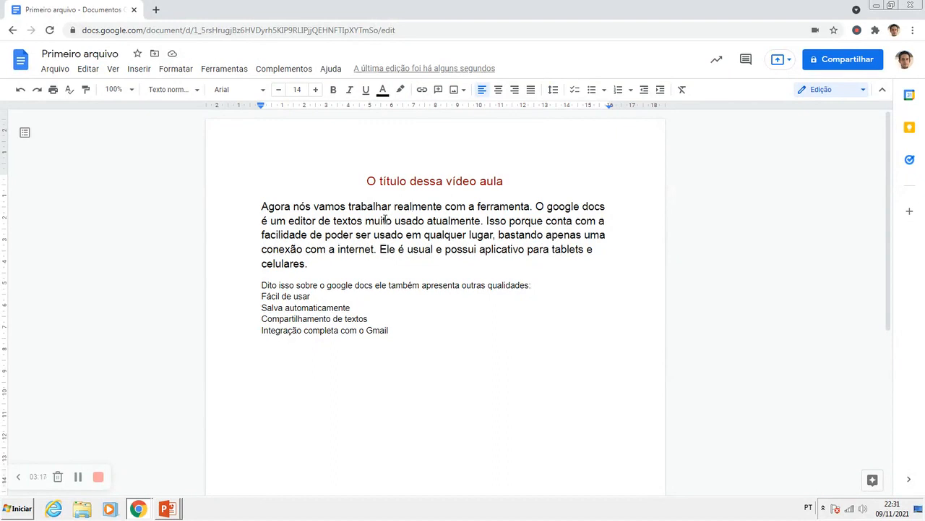
Apply double line spacing (Duplo) to the first body paragraph
left_click_drag(322, 264, 261, 211)
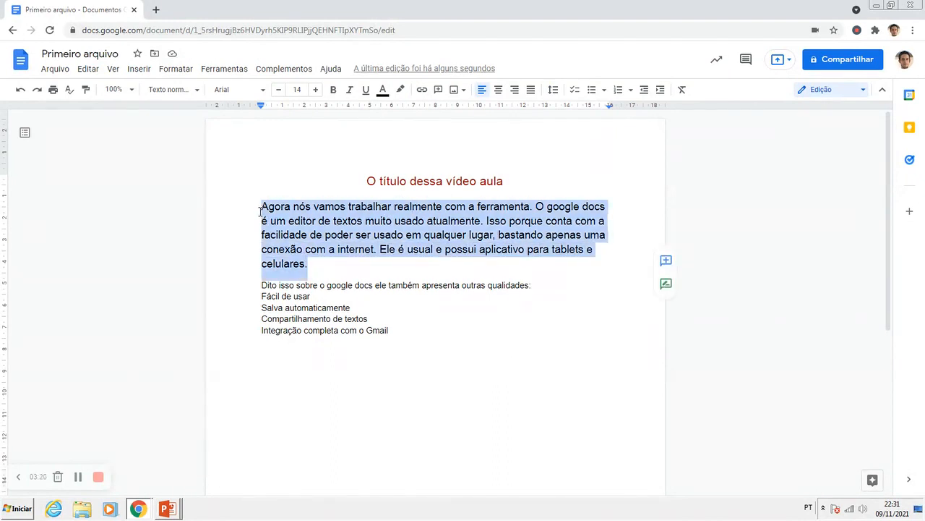
left_click(553, 89)
left_click(583, 170)
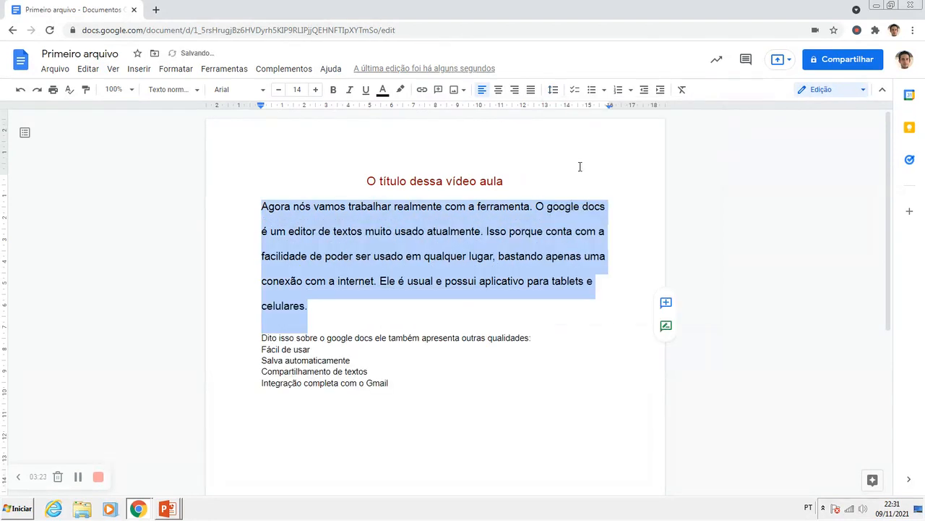
left_click(303, 210)
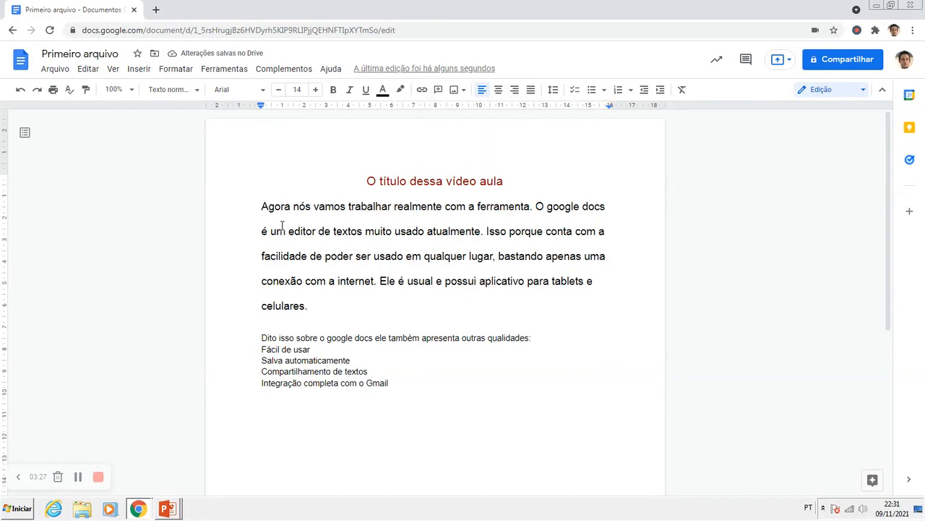
Set the line spacing of the first body paragraph to 1,5
left_click_drag(312, 306, 261, 217)
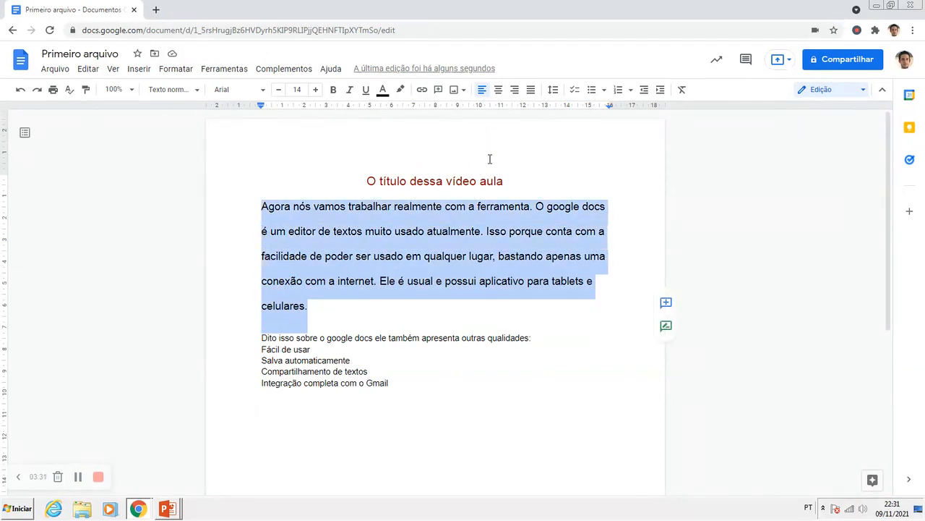
left_click(553, 92)
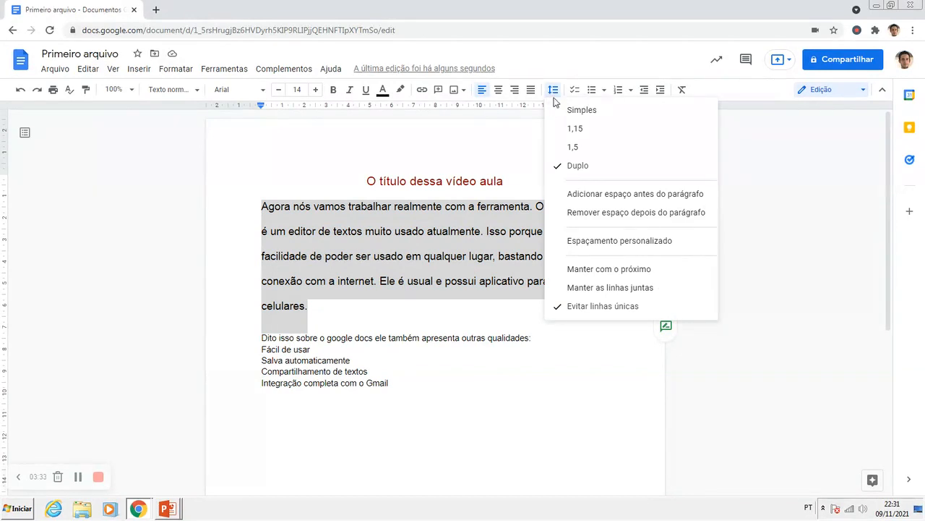
left_click(583, 146)
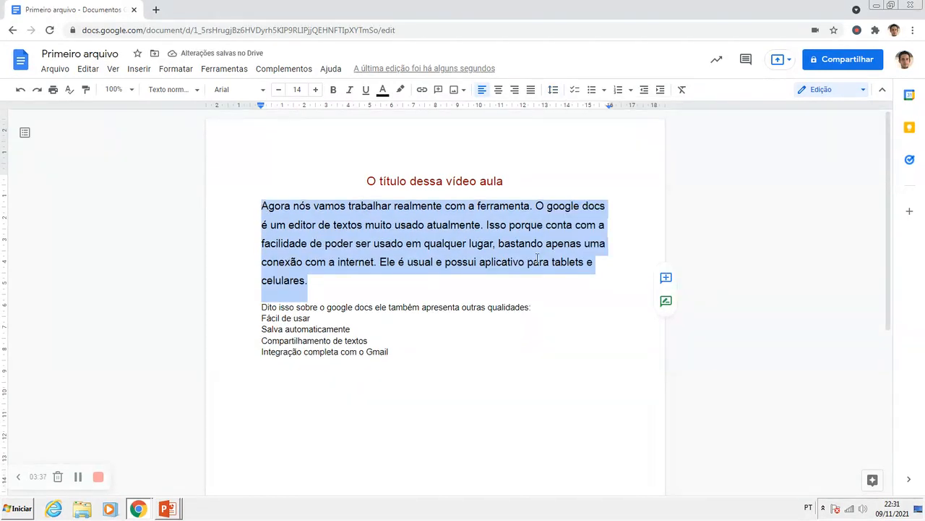
left_click(308, 243)
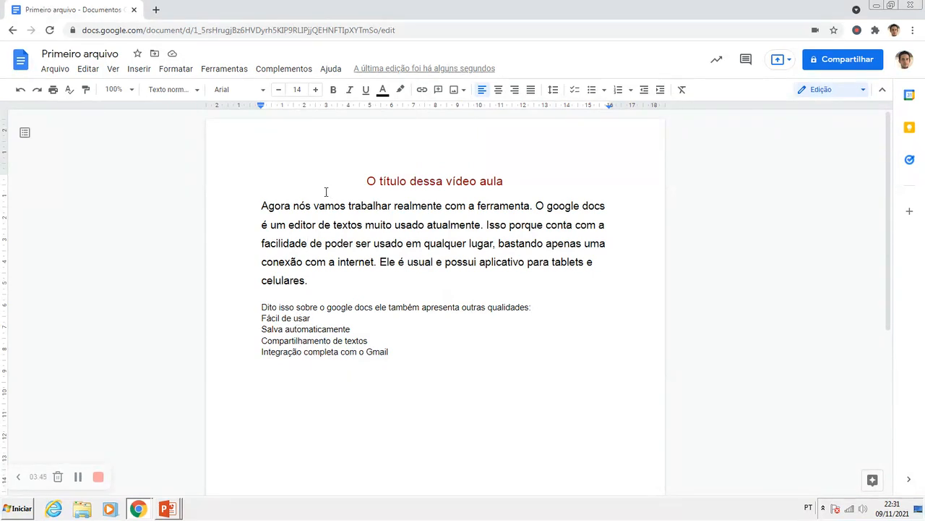
Set the font size of the text from "Dito isso sobre o google docs" through "Integração completa com o Gmail" to 14
left_click_drag(261, 206, 308, 281)
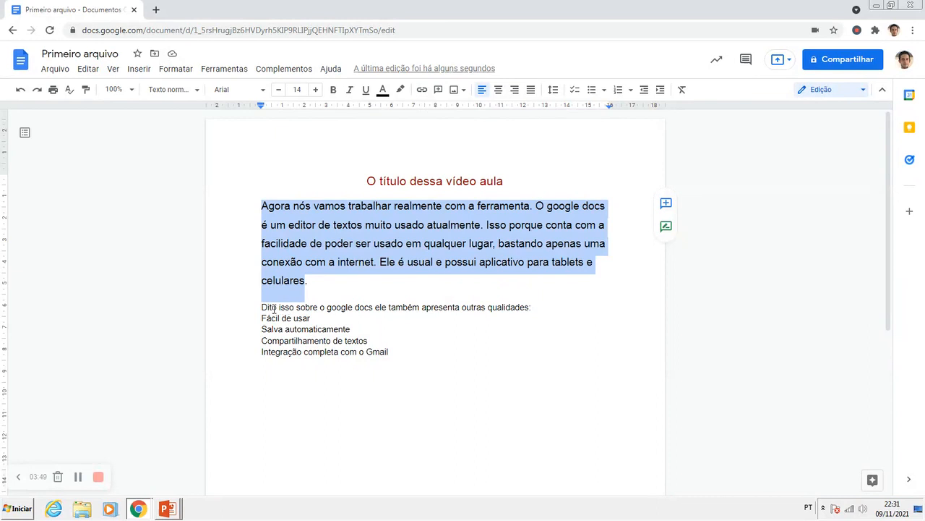
mouse_move(261, 308)
left_mouse_down()
mouse_move(285, 329)
mouse_move(384, 352)
mouse_move(347, 330)
mouse_move(272, 312)
left_mouse_up()
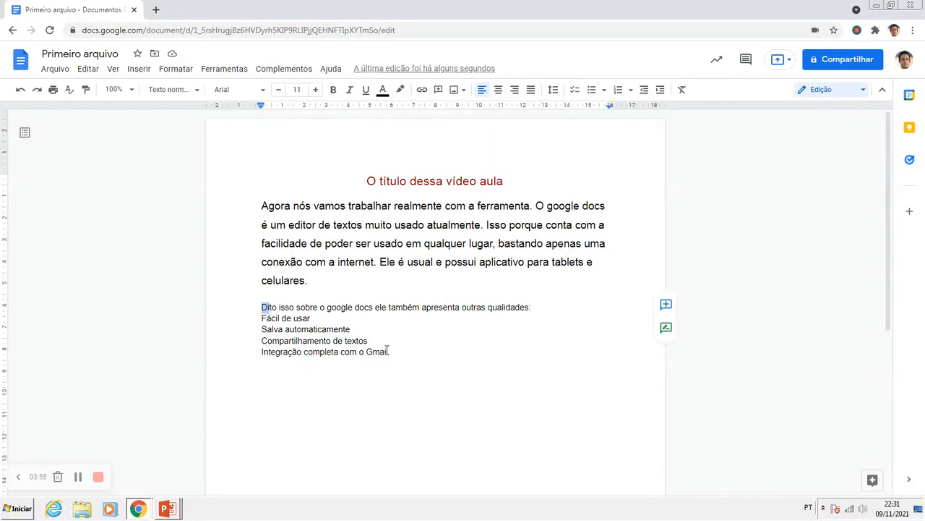
left_click_drag(391, 352, 262, 309)
left_click(316, 89)
left_click(316, 90)
left_click(316, 89)
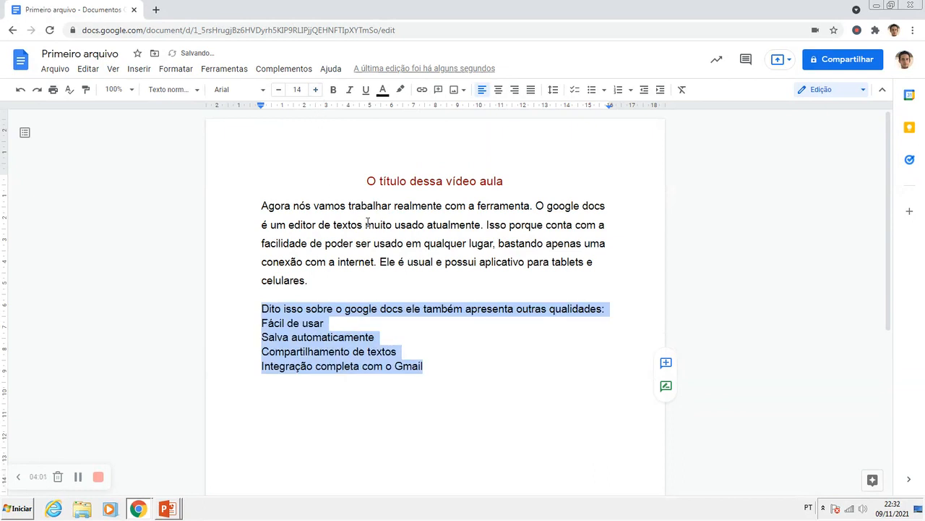
Compare the font sizes of the first body paragraph, the title and the second paragraph
left_click(351, 245)
left_click_drag(398, 273, 292, 208)
left_click(372, 182)
left_click_drag(367, 181, 437, 182)
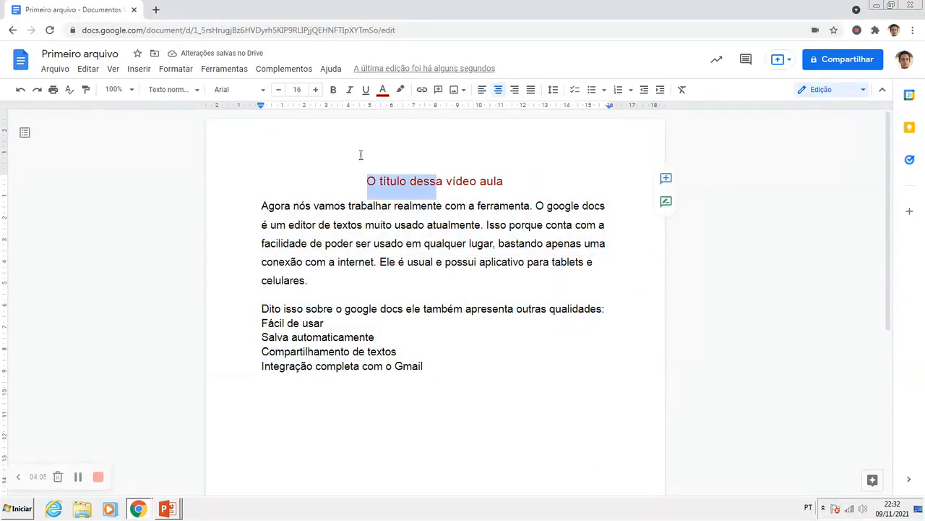
left_click(313, 310)
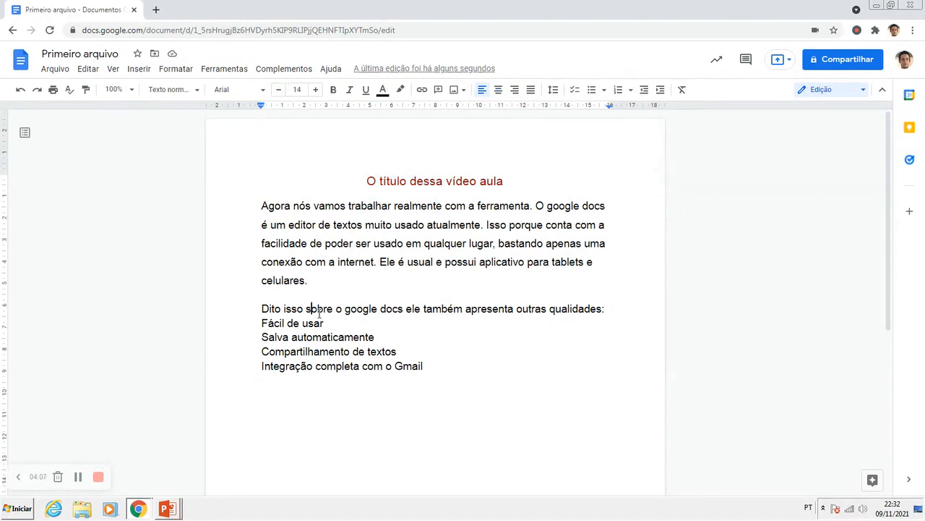
Apply custom line spacing of 2.5 to the first body paragraph
left_click_drag(365, 282, 259, 210)
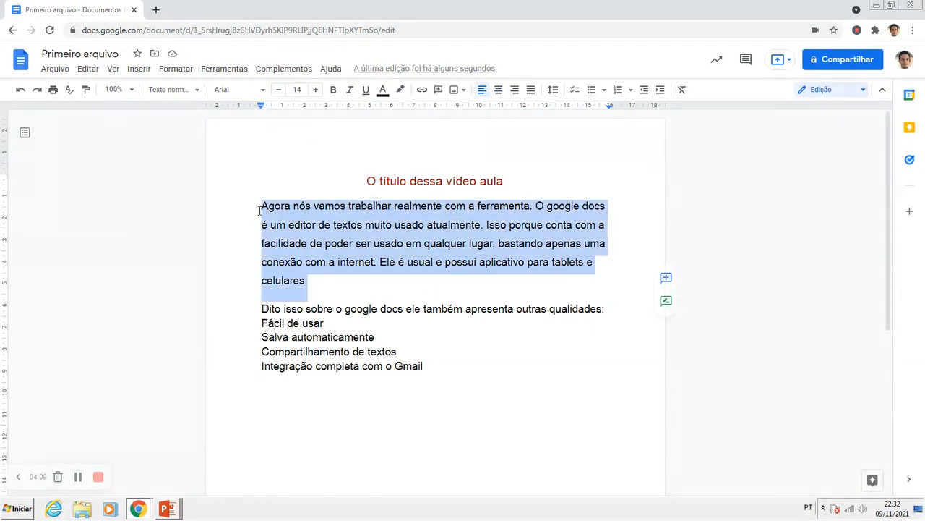
left_click(553, 90)
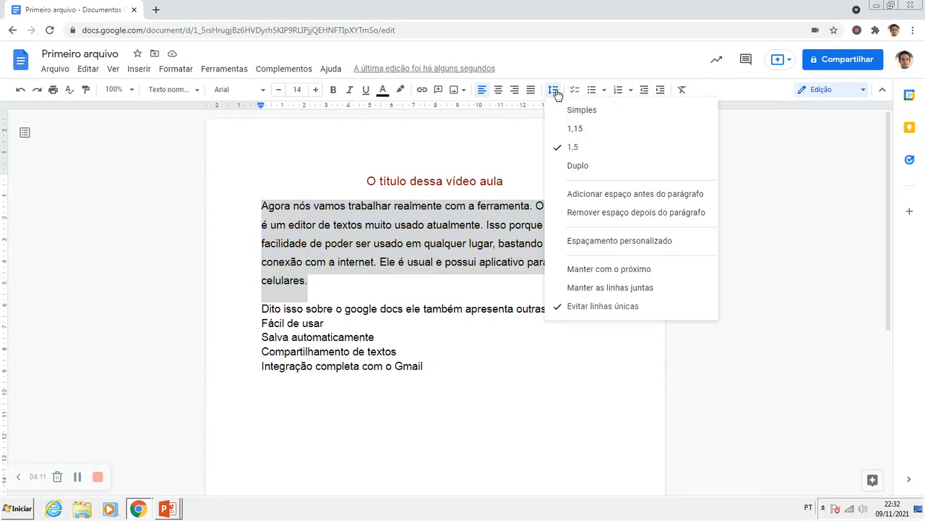
left_click(581, 241)
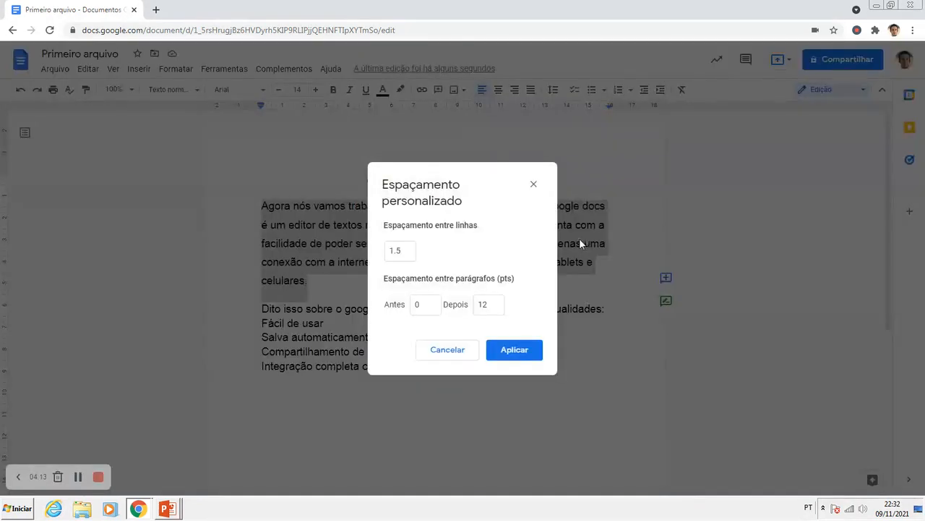
left_click(403, 250)
left_click_drag(404, 251, 390, 251)
type("2")
left_click(511, 351)
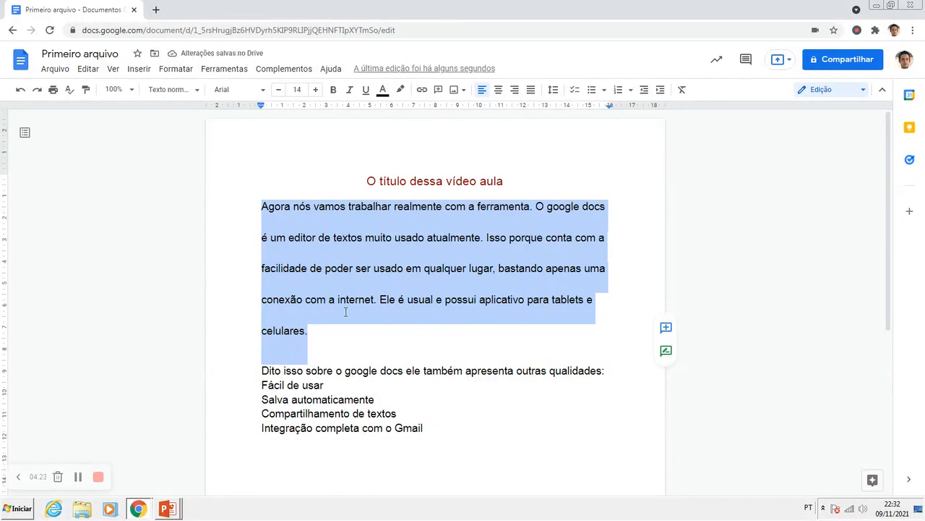
Restore the first body paragraph's line spacing to 1,5 and deselect the text
left_click(553, 89)
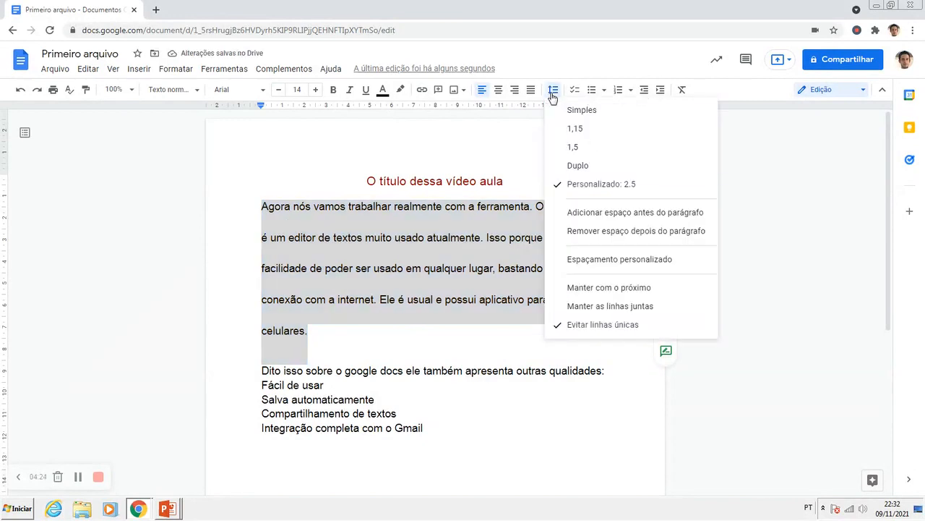
left_click(573, 152)
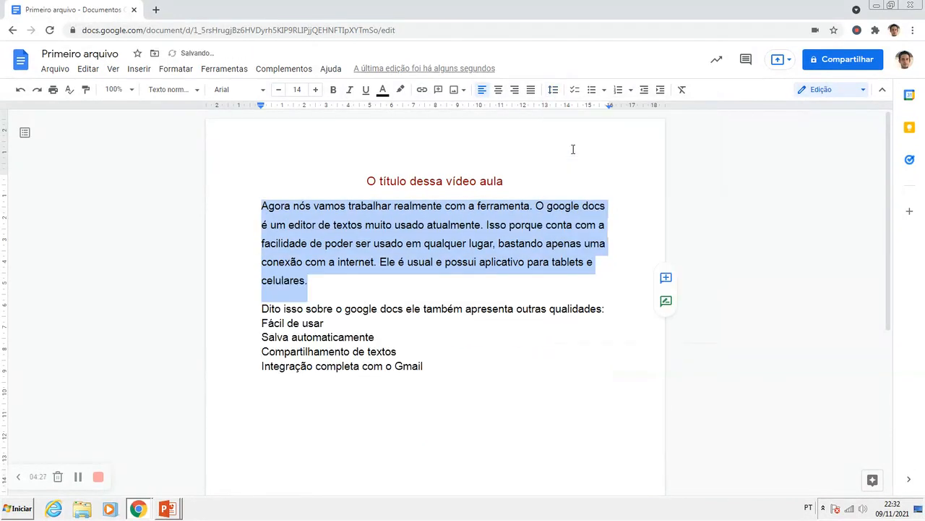
left_click(554, 90)
left_click(438, 243)
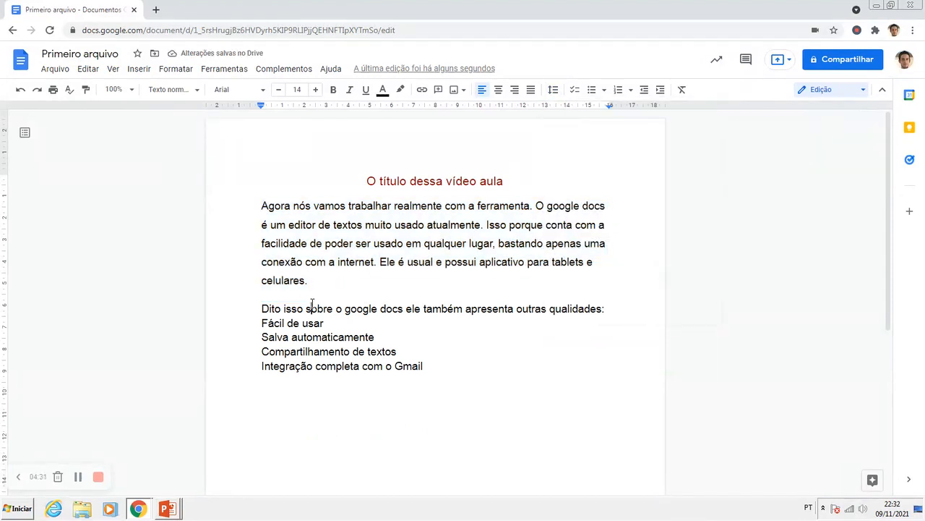
left_click(313, 304)
left_click_drag(429, 365, 261, 308)
left_click(297, 339)
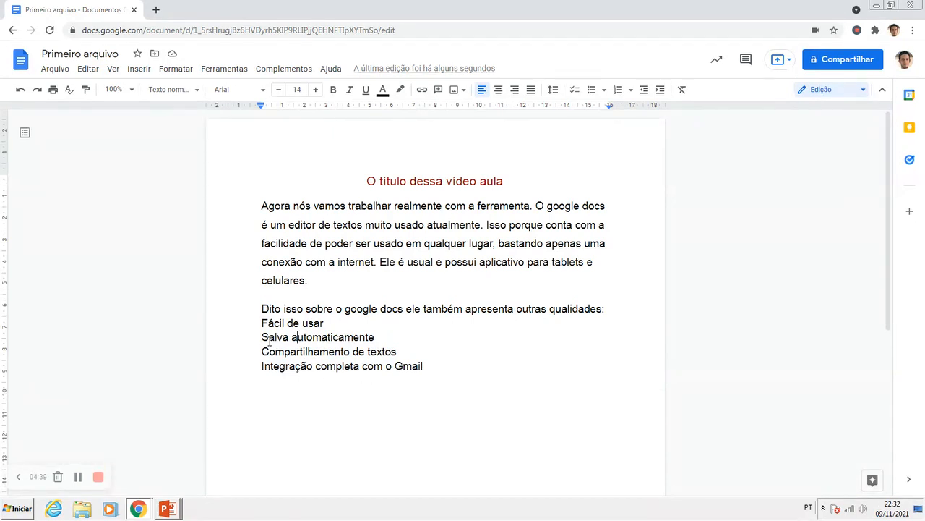
left_click_drag(261, 309, 604, 309)
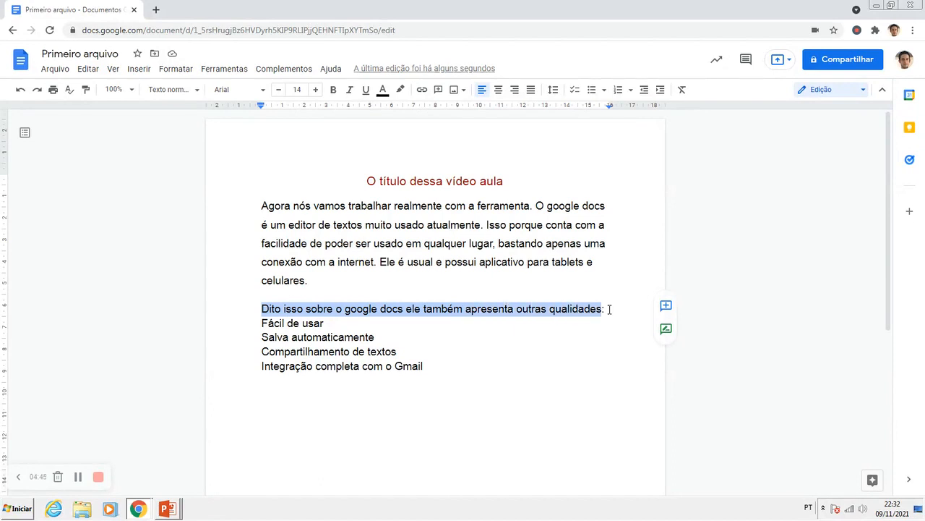
left_click(610, 309)
left_click_drag(262, 324, 436, 363)
left_click(342, 368)
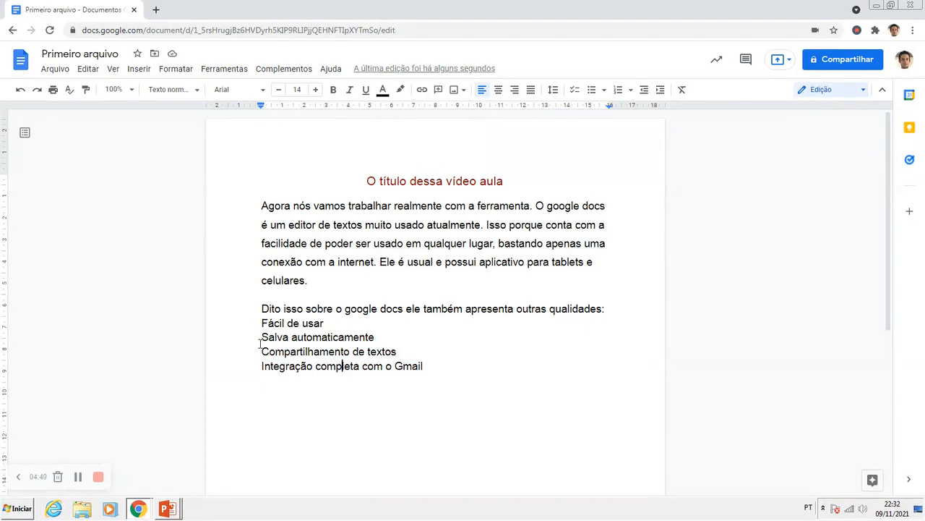
Turn the four lines from "Fácil de usar" to "Integração completa com o Gmail" into a bulleted list with round bullets
left_click_drag(263, 324, 280, 339)
left_click(302, 338)
left_click_drag(262, 324, 427, 369)
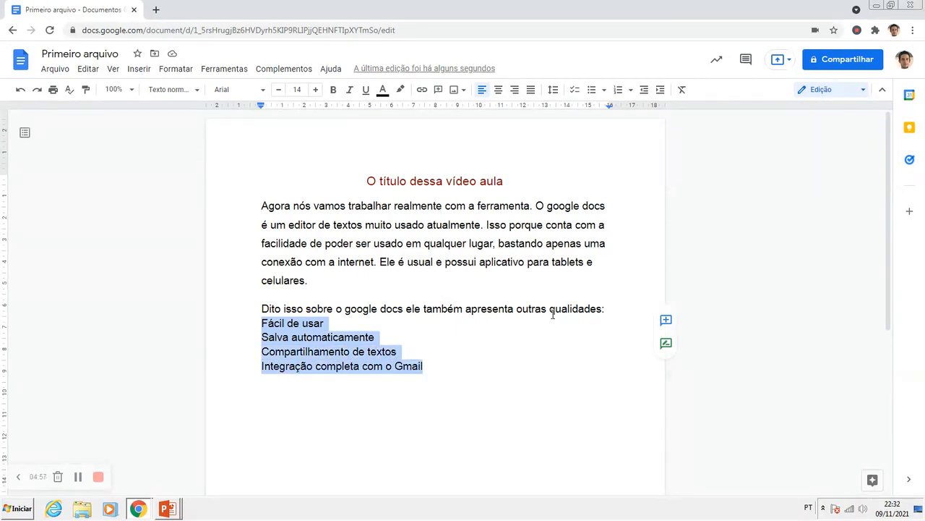
left_click(592, 92)
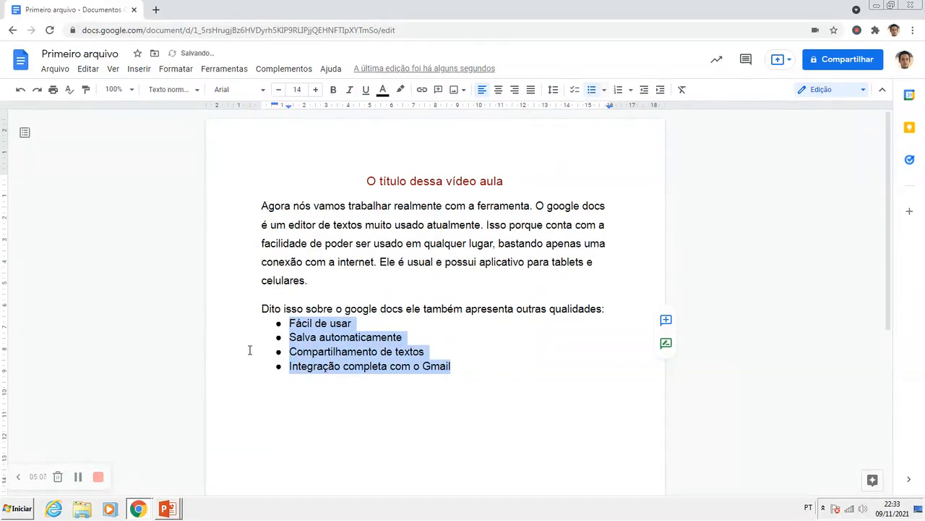
left_click(262, 329)
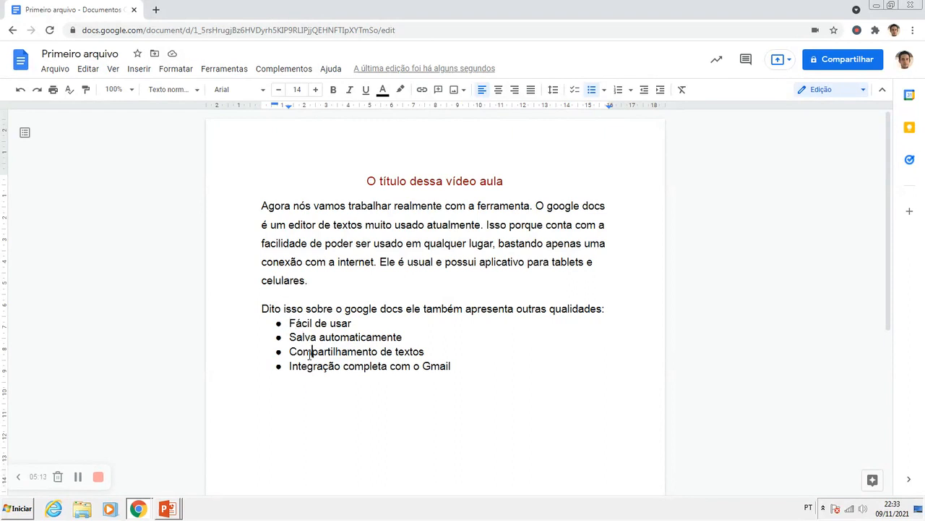
left_click_drag(342, 310, 396, 310)
left_click(326, 337)
Convert the four bulleted qualities into a numbered list in the 1., 2., 3. style
left_click(454, 366)
left_click_drag(457, 366, 287, 328)
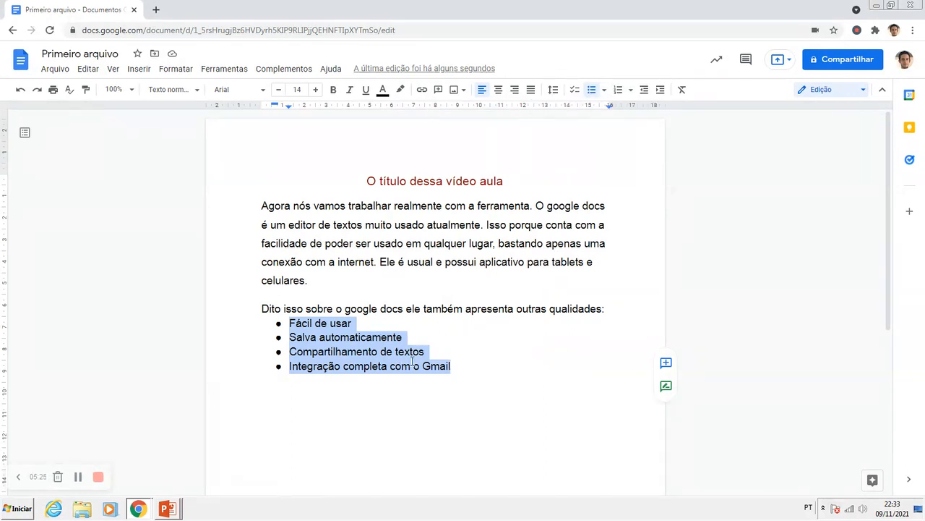
left_click(618, 90)
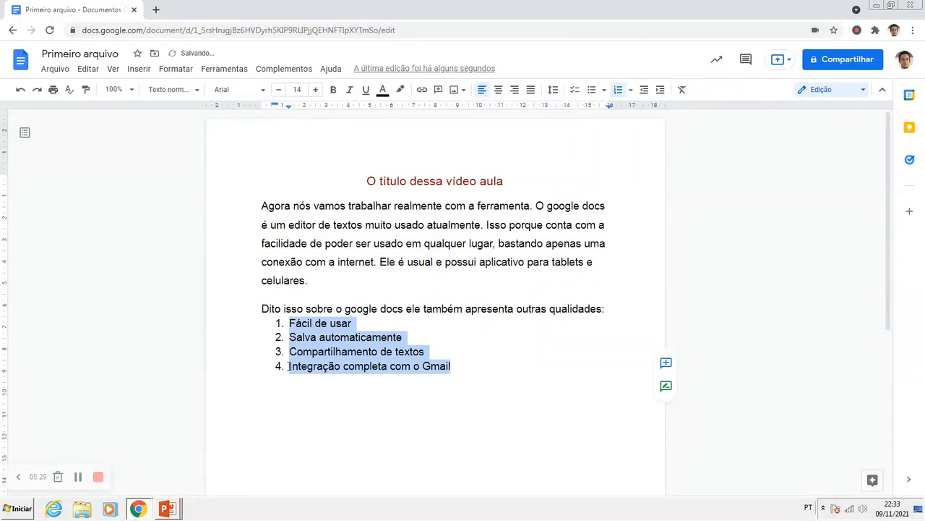
left_click(631, 92)
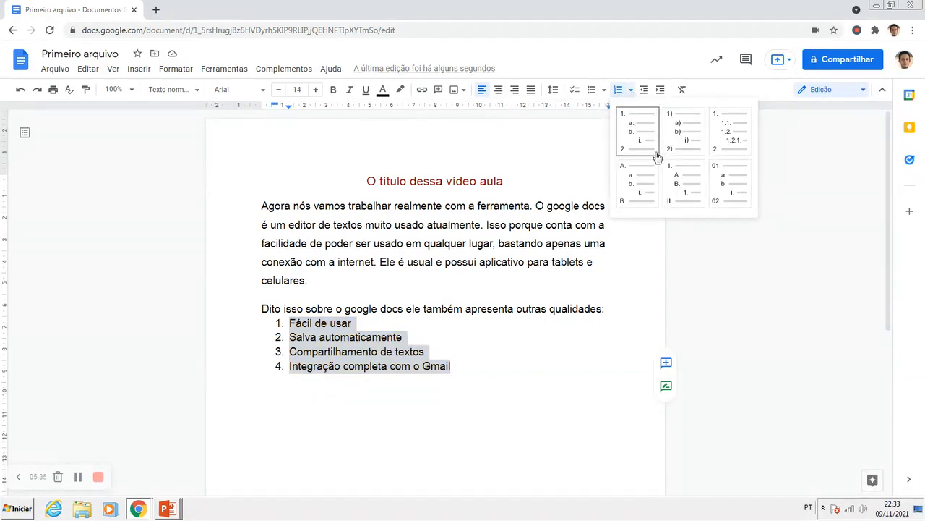
left_click(631, 94)
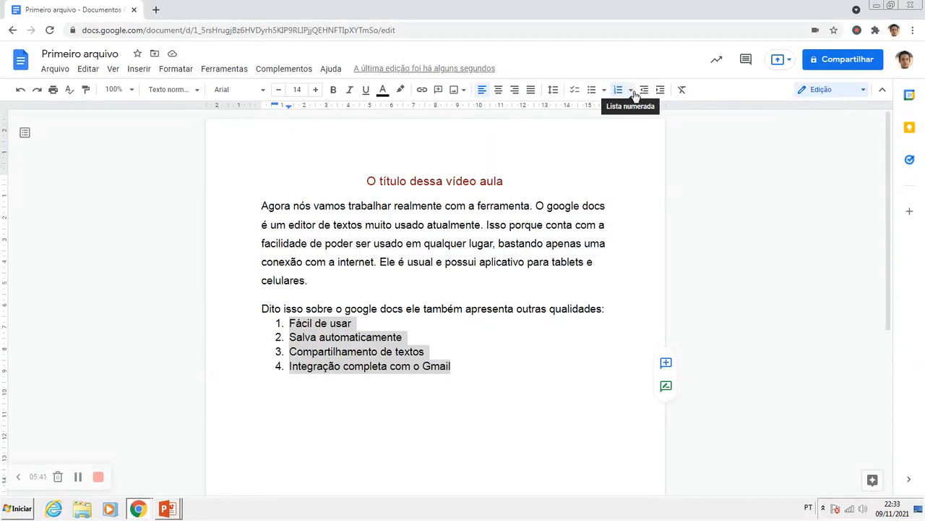
Try the capital-letter style (A., B.) on the four-item list, followed by the parenthesis number style (1), 2))
left_click(632, 93)
left_click(638, 180)
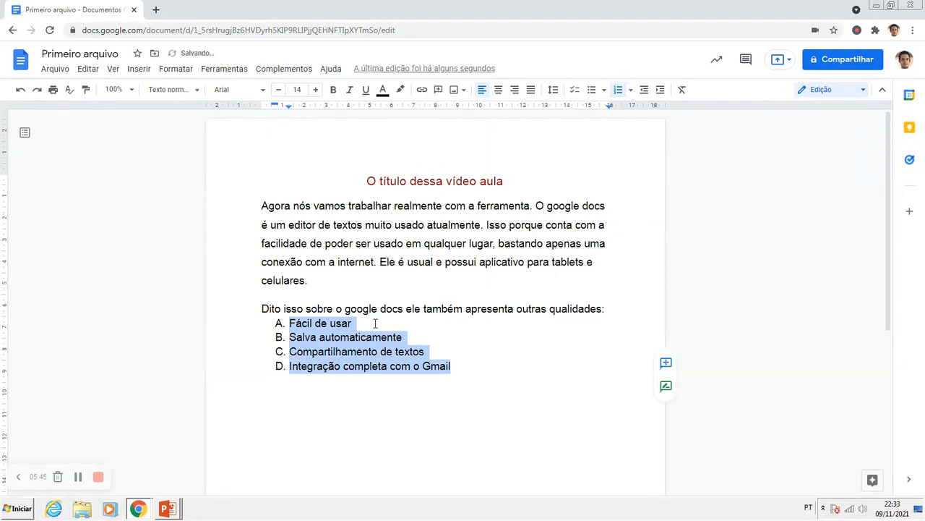
left_click(632, 91)
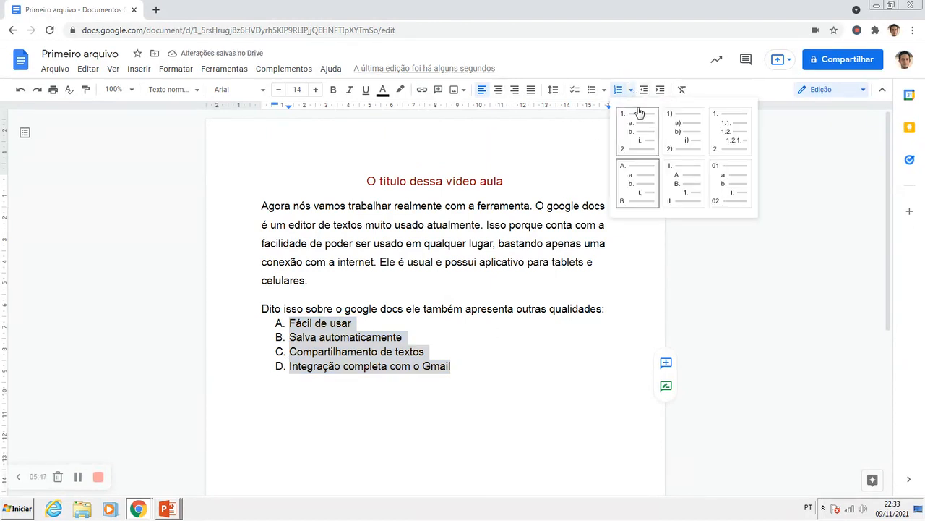
left_click(675, 138)
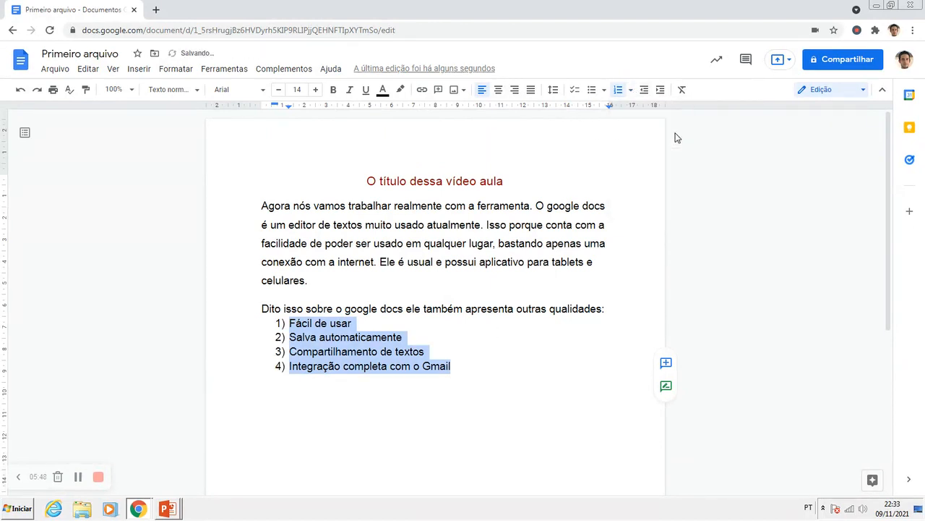
Try the zero-padded number style (01., 02.) on the four-item list, followed by the Roman numeral style (I., II.)
left_click(631, 90)
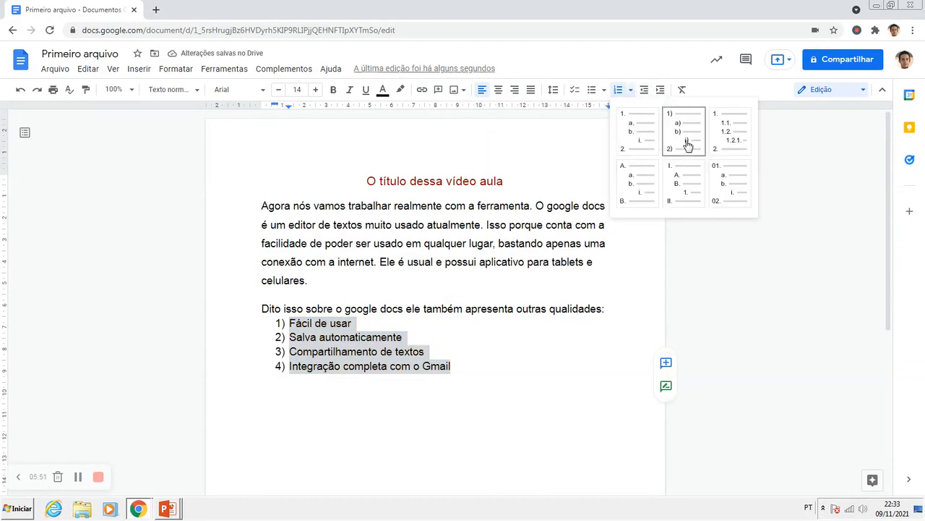
left_click(726, 185)
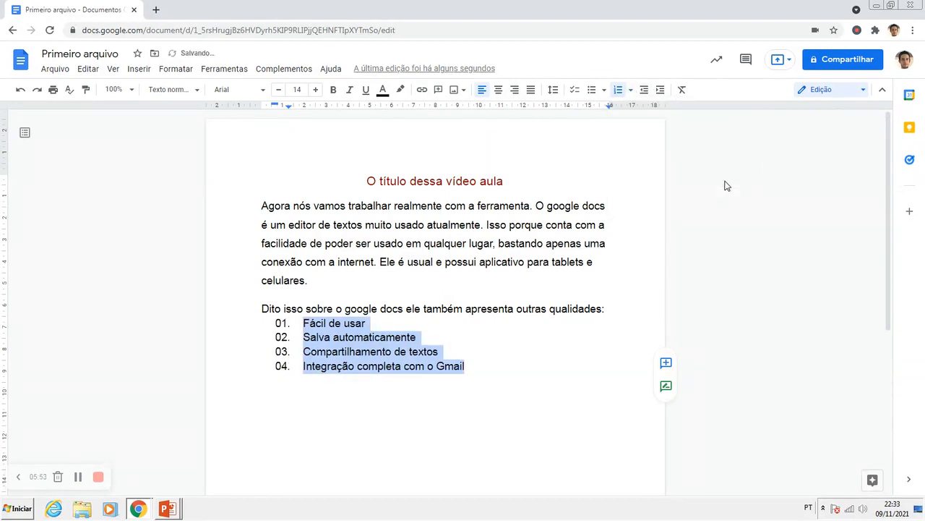
left_click(631, 89)
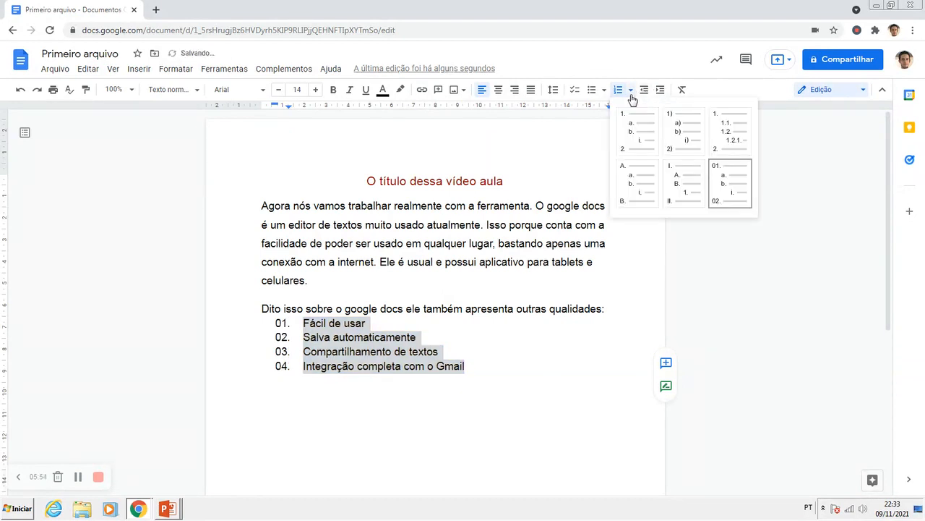
left_click(677, 192)
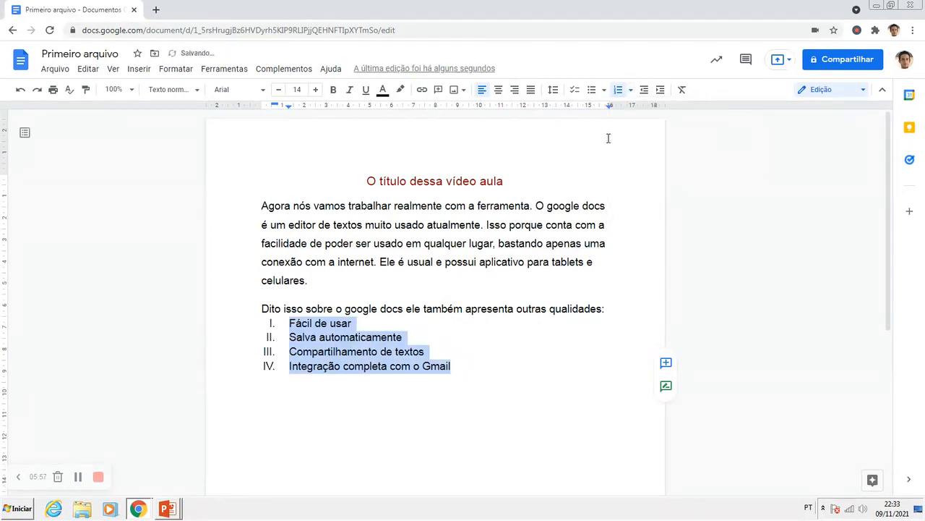
Convert the four Roman-numbered items into a list with checkboxes
left_click(605, 90)
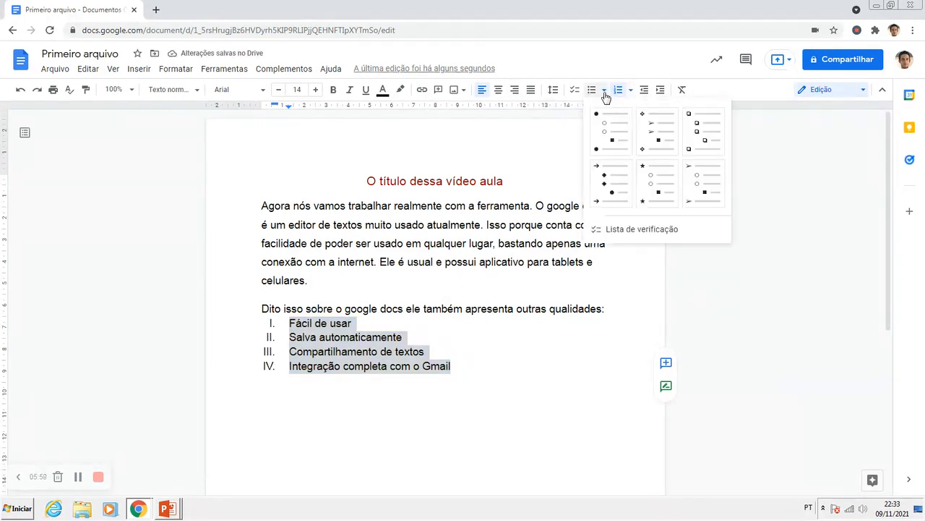
left_click(699, 139)
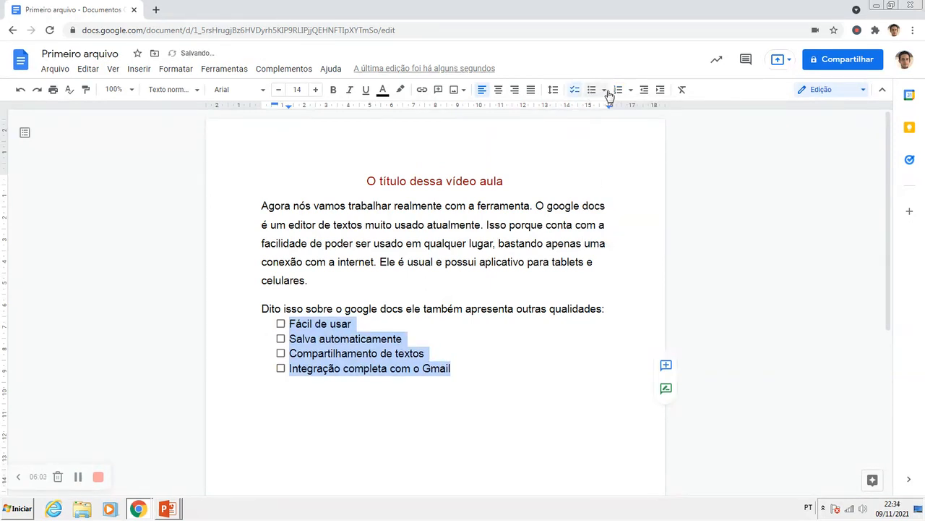
left_click(572, 91)
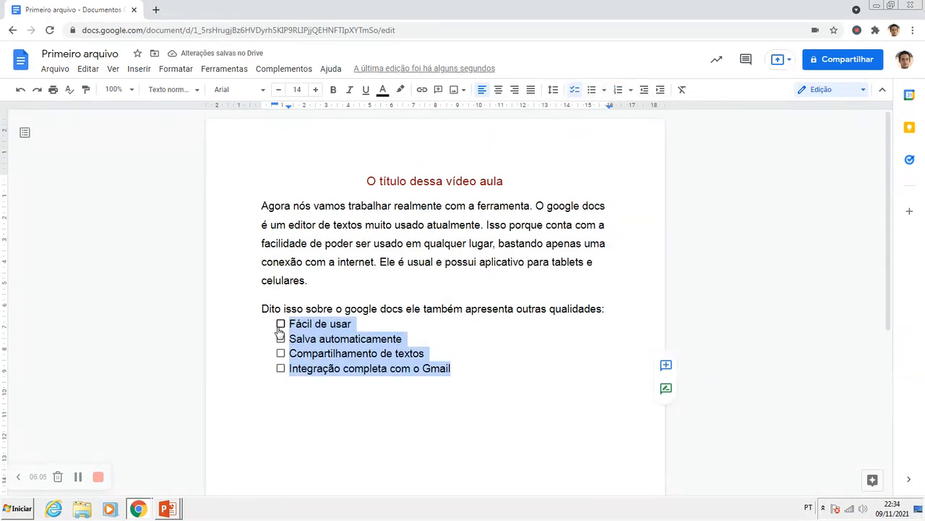
Tick and untick the checkboxes of "Fácil de usar" and "Salva automaticamente"
left_click(281, 323)
left_click(280, 339)
left_click(280, 338)
left_click(281, 323)
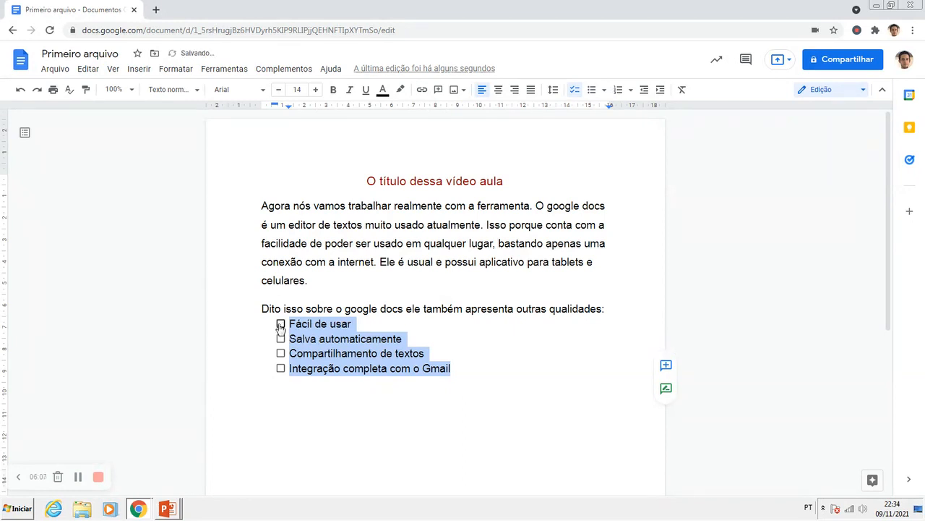
Change the four checkbox items to a bulleted list with star bullets
left_click(604, 90)
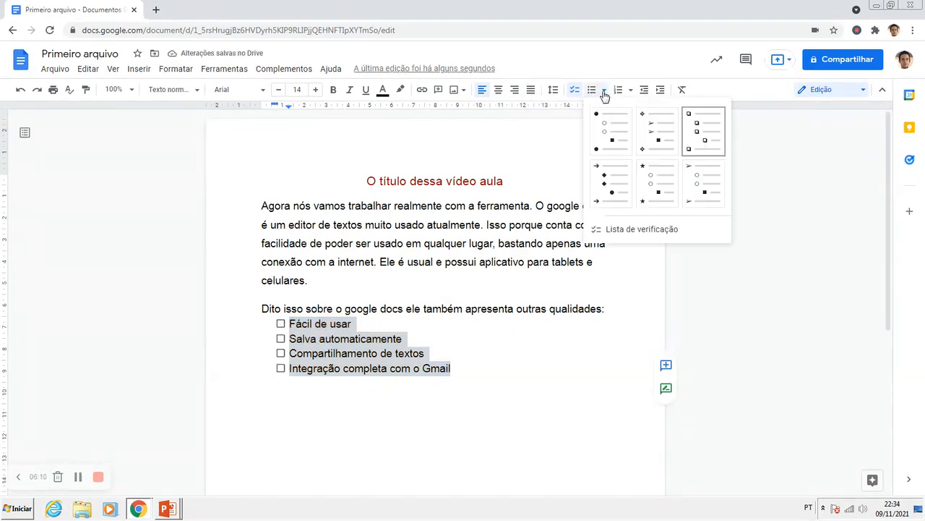
left_click(650, 186)
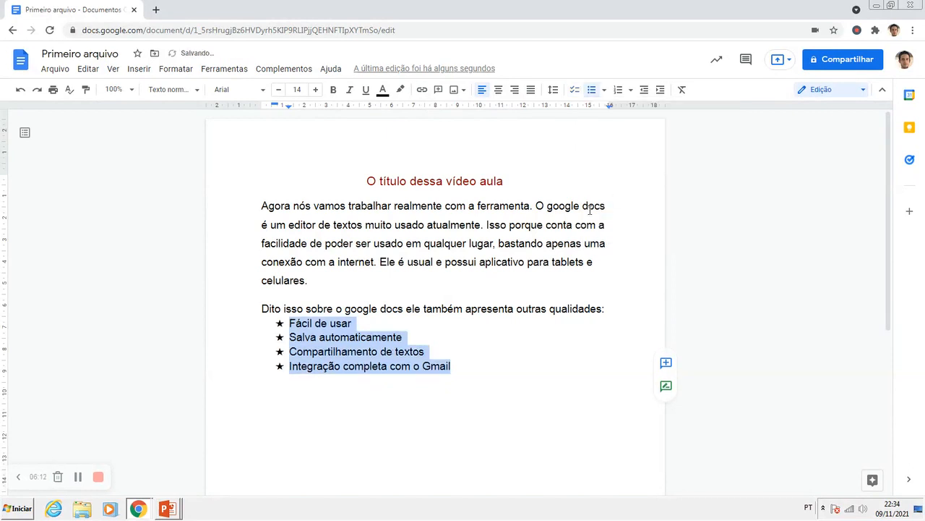
Change the star bullets of the four-item list to solid round bullets
left_click(604, 91)
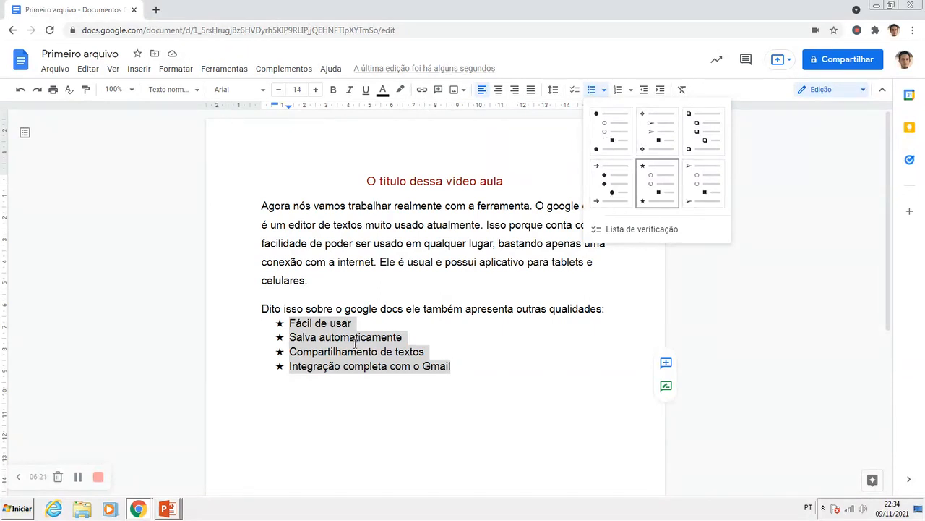
left_click(611, 131)
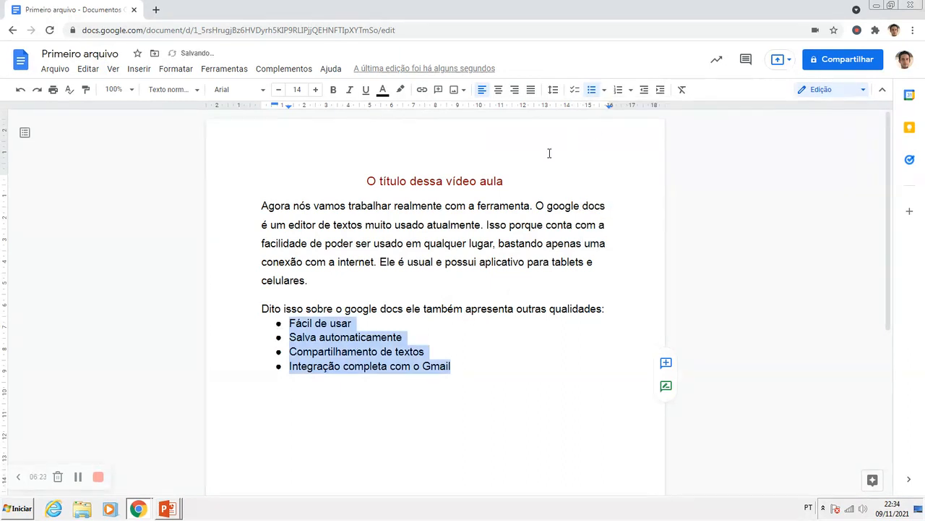
left_click(350, 371)
Convert the four bulleted items into a numbered list using the uppercase letter style (A., B., C., D.)
left_click_drag(453, 366, 292, 323)
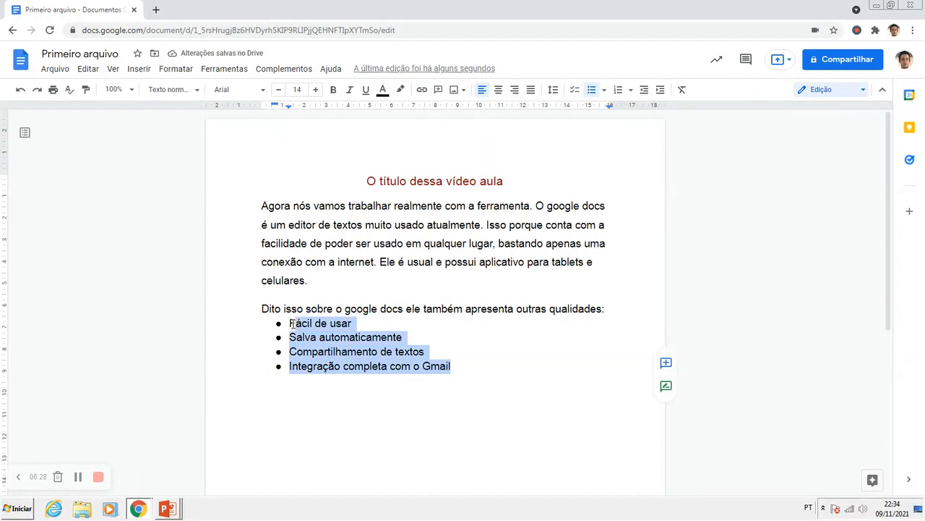
left_click(618, 89)
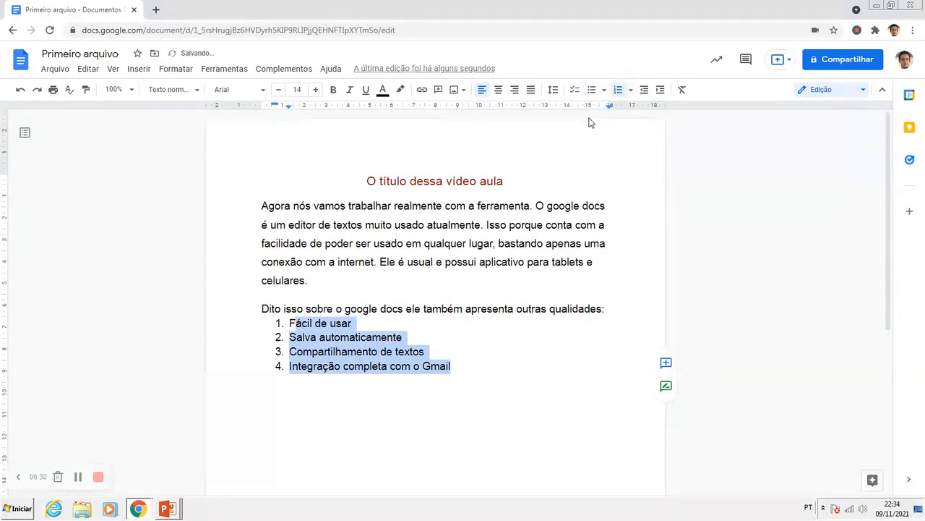
left_click(632, 89)
left_click(620, 187)
left_click(355, 338)
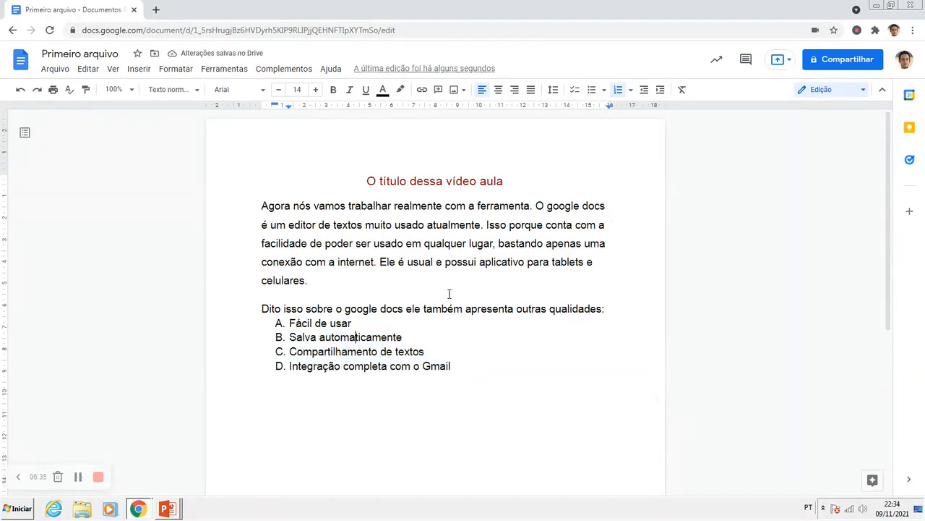
left_click_drag(450, 367, 287, 321)
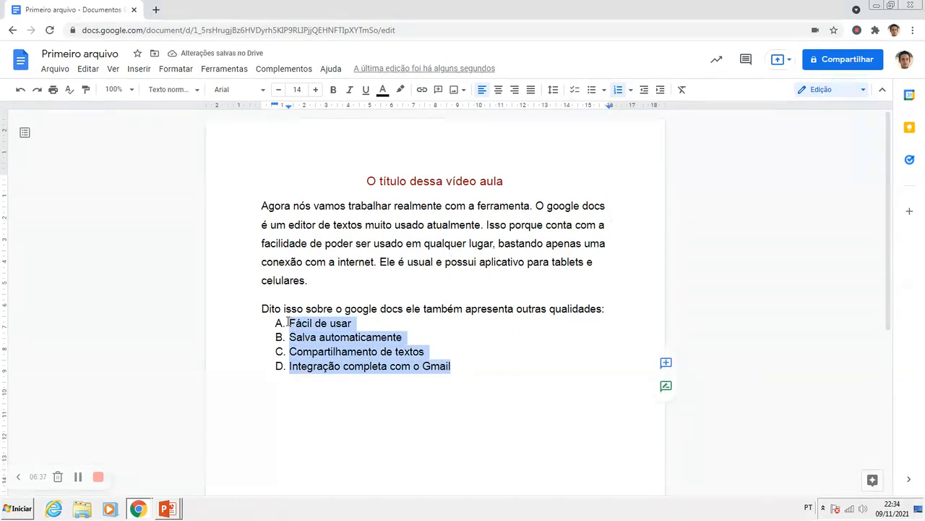
left_click(350, 226)
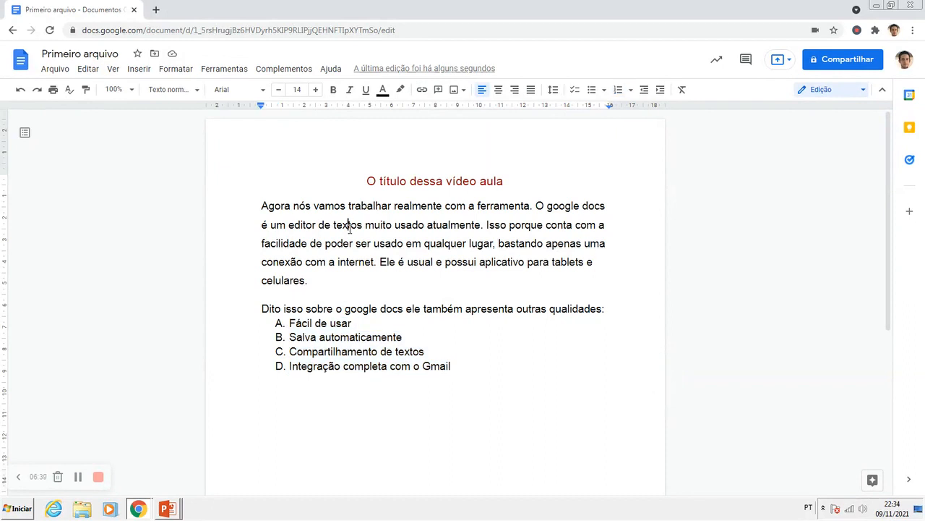
triple_click(436, 224)
left_click(410, 243)
left_click(354, 351)
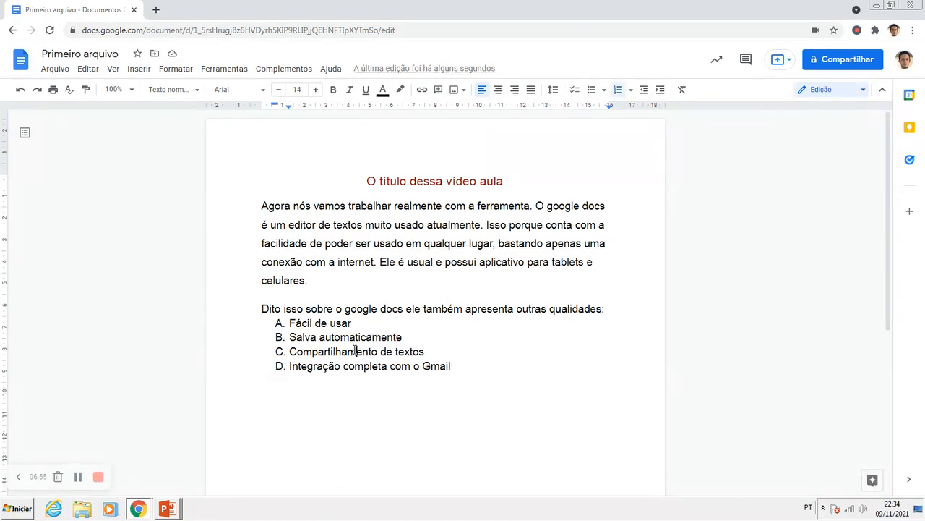